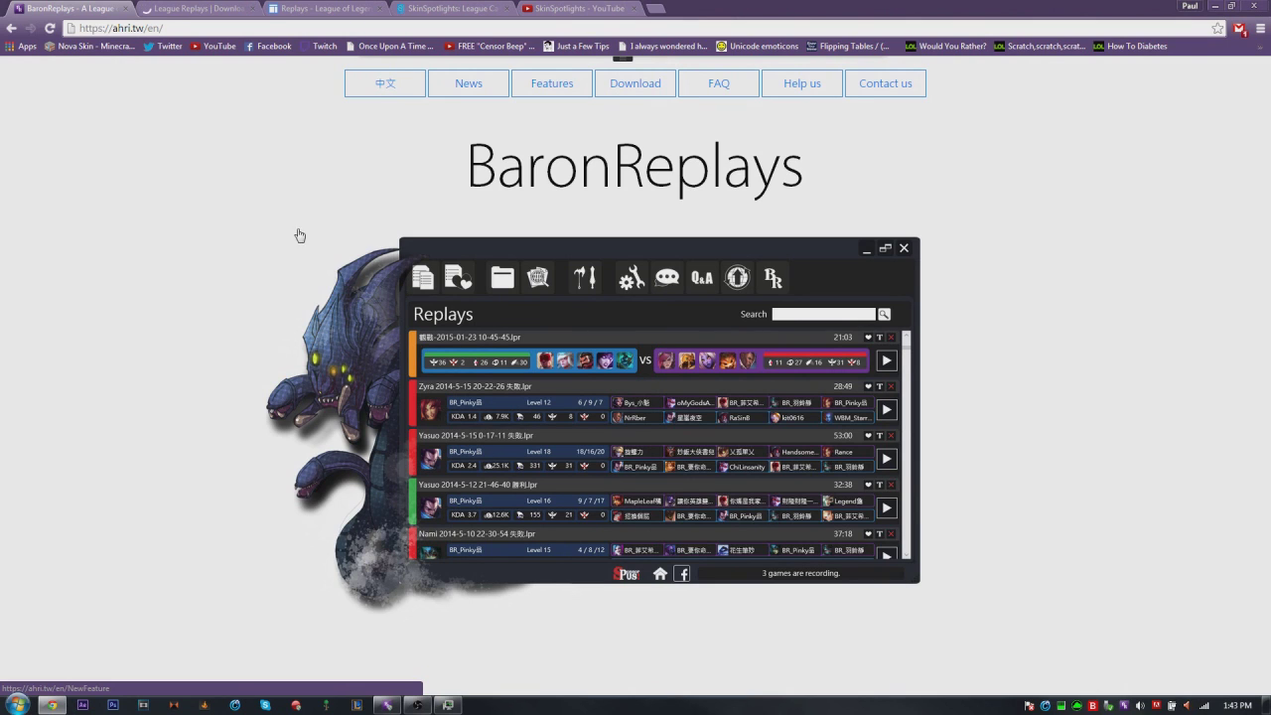
# - Check the League Replays client download, then open the BaronReplays download page with its system requirements
pyautogui.click(236, 12)
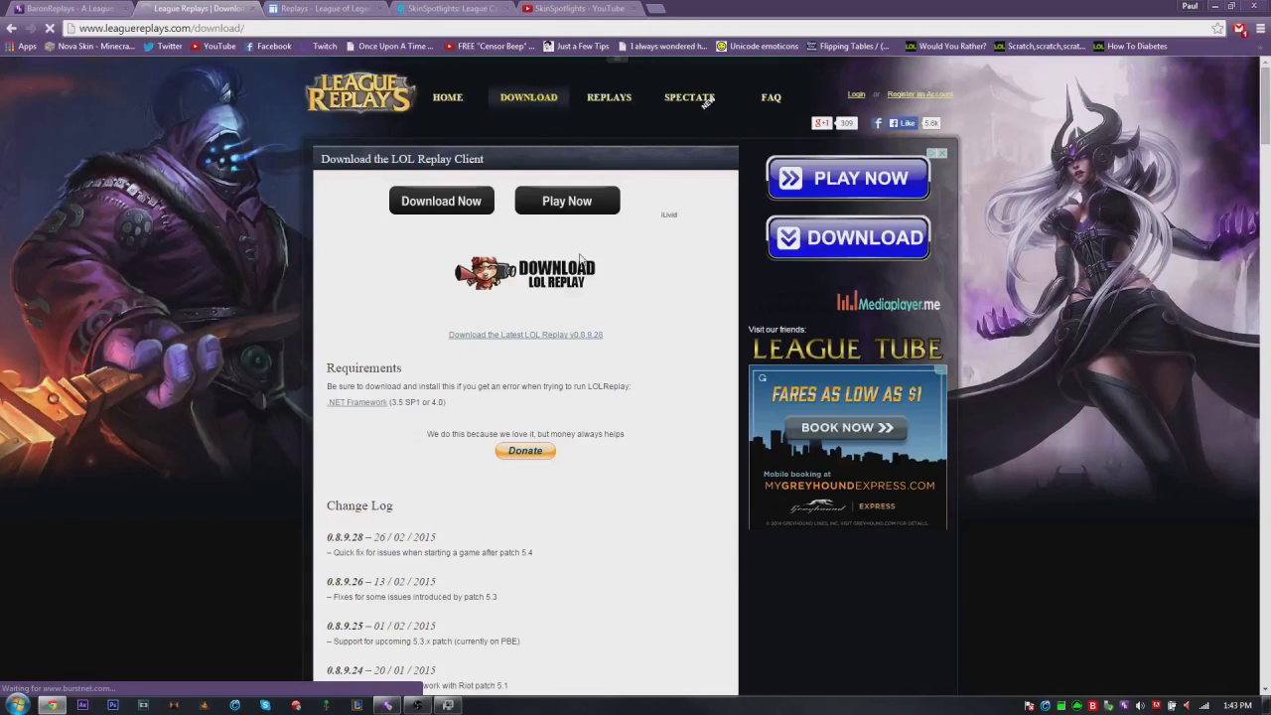
pyautogui.click(87, 10)
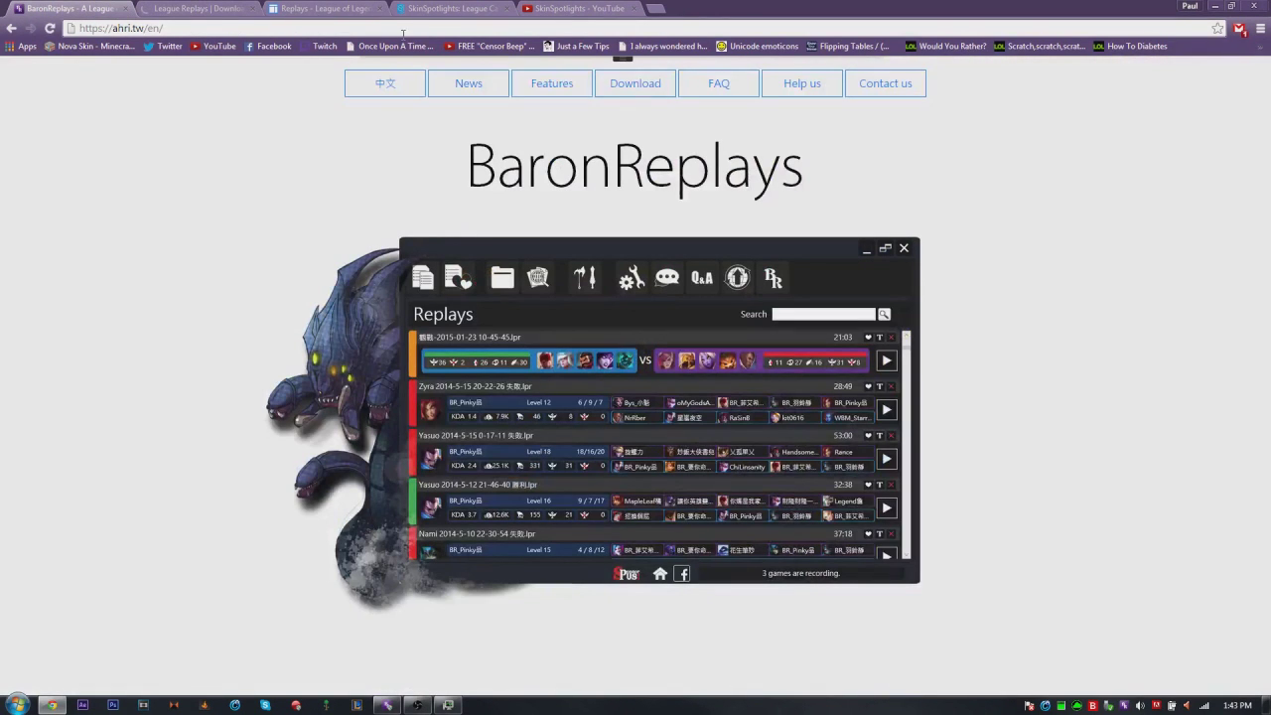
pyautogui.click(616, 87)
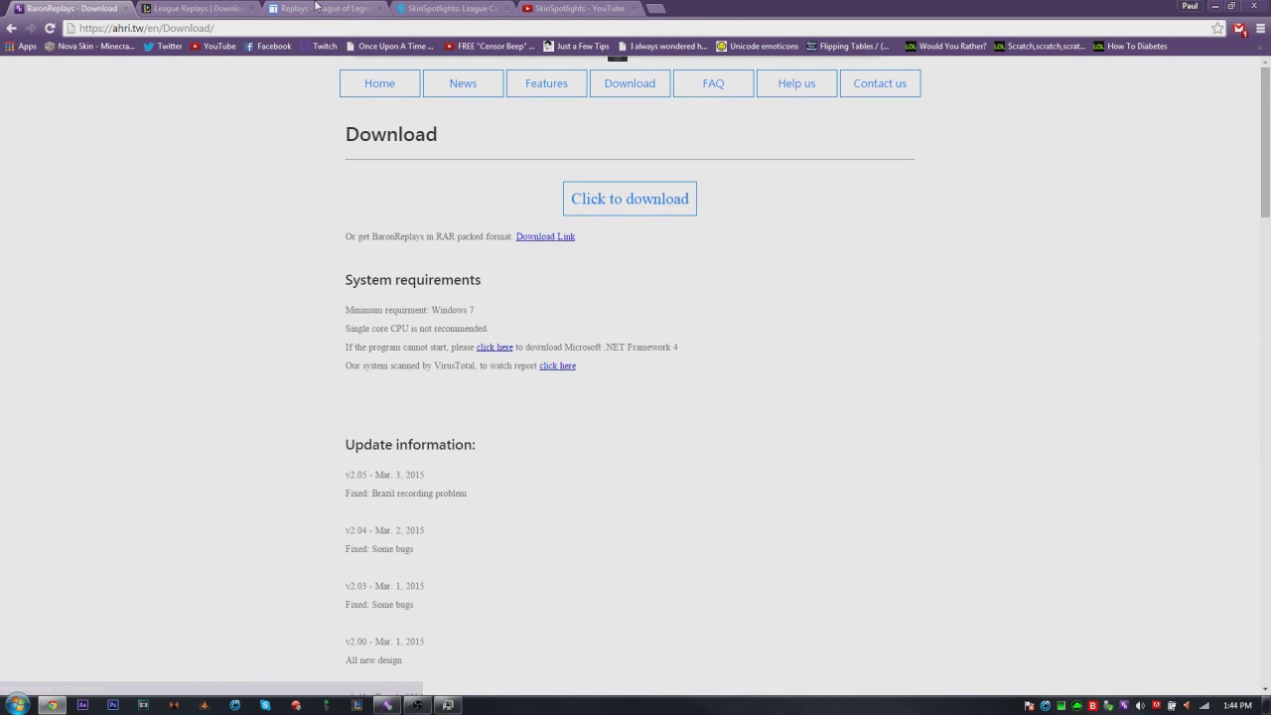
# - Switch to the SkinSpotlights Replays page listing tested regions and the February changelog
pyautogui.click(316, 7)
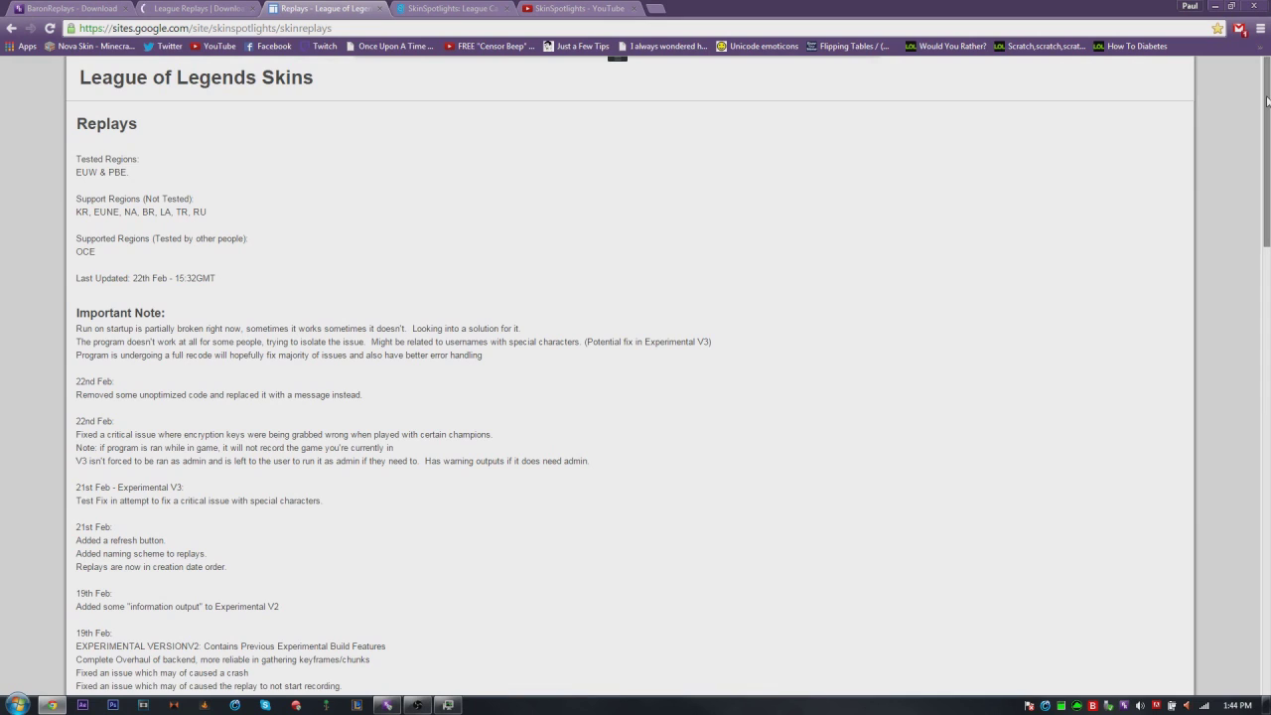
# - Scroll to the bottom of the Replays page, then switch to the SkinSpotlights League Camera page
pyautogui.moveTo(1267, 101); pyautogui.dragTo(1225, 621)
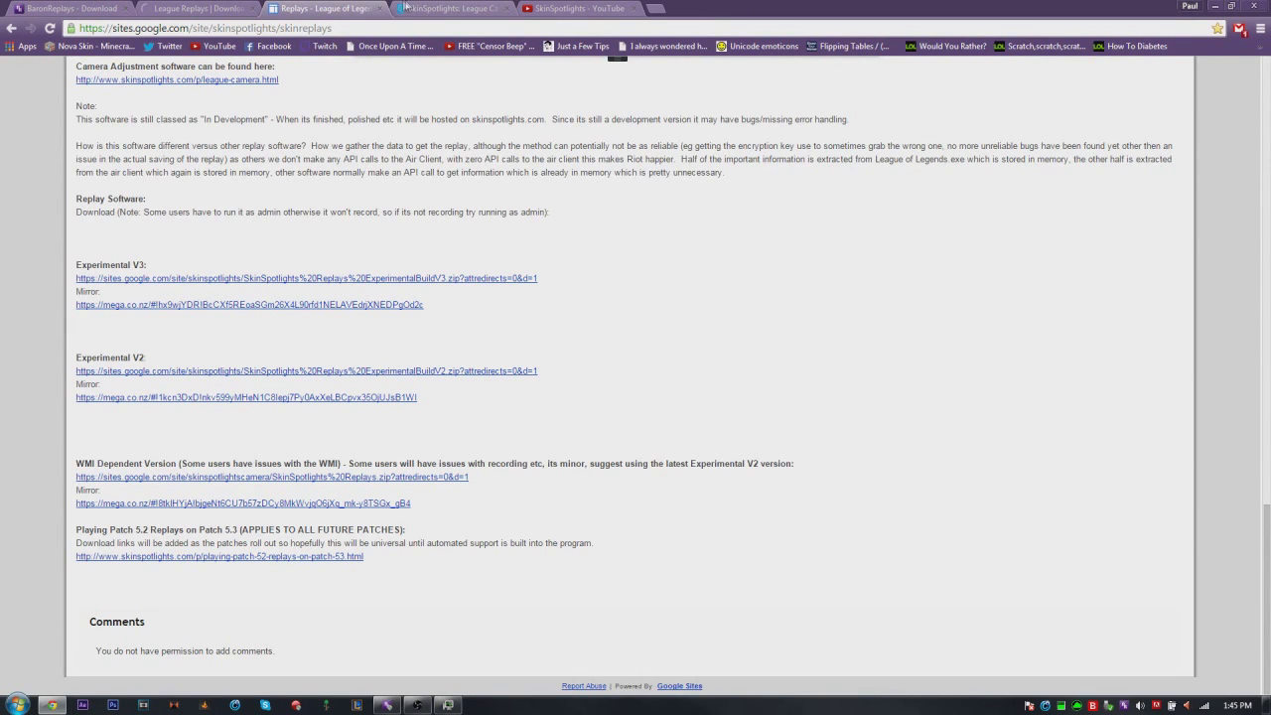
pyautogui.click(425, 8)
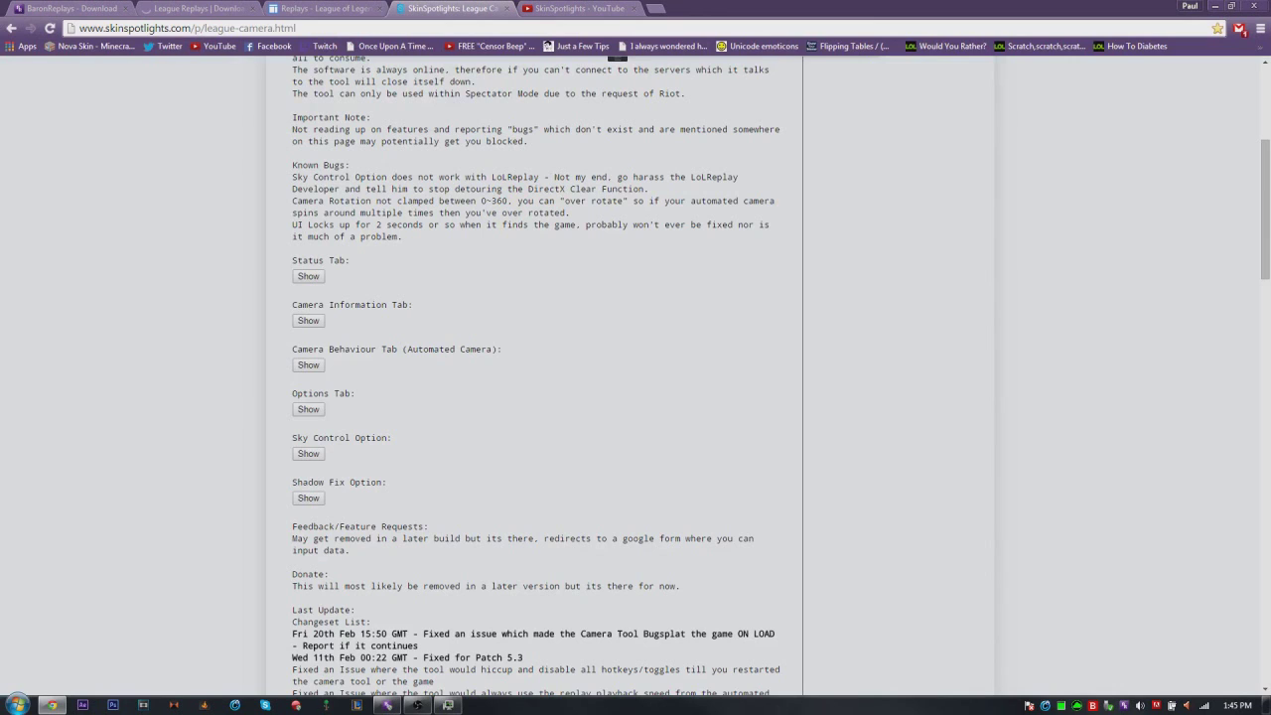
# - Read through the League Camera downloads and hotkey notes, then switch to the SkinSpotlights YouTube channel
pyautogui.moveTo(1261, 214); pyautogui.dragTo(1242, 49)
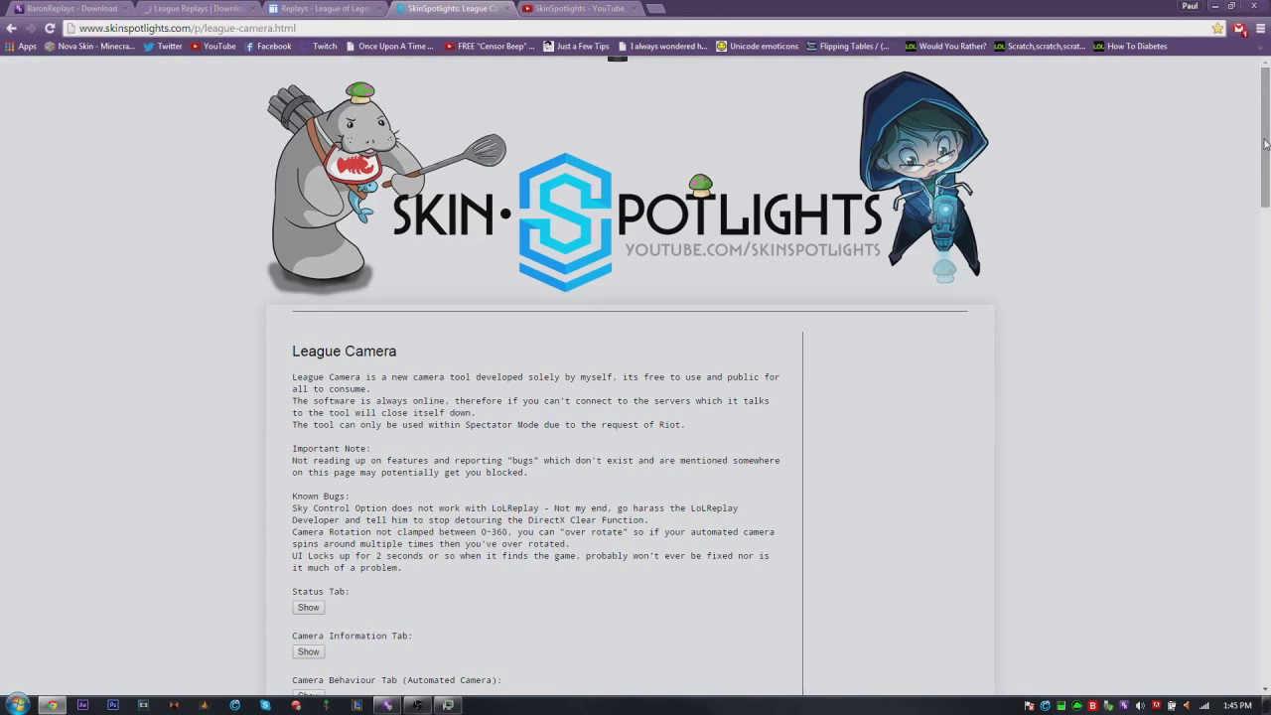
pyautogui.moveTo(1265, 144); pyautogui.dragTo(1265, 250)
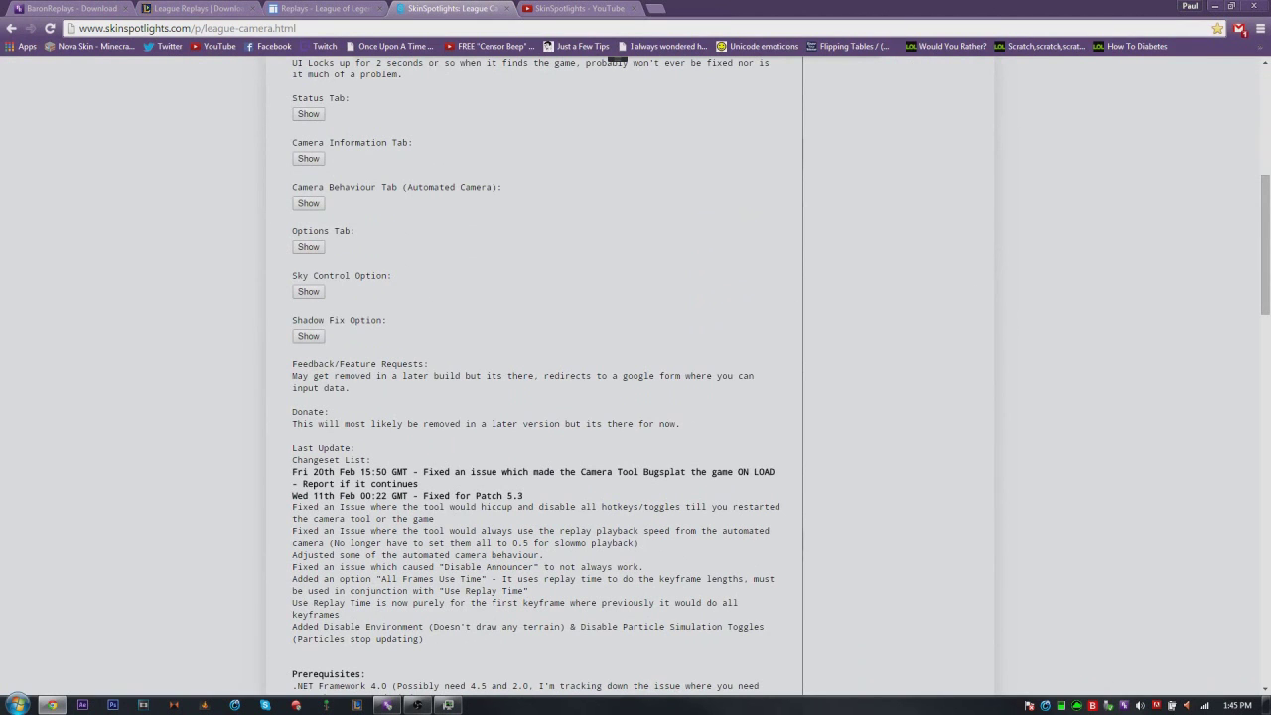
pyautogui.moveTo(1265, 243); pyautogui.dragTo(1216, 448)
pyautogui.scroll(-5, 1208, 477)
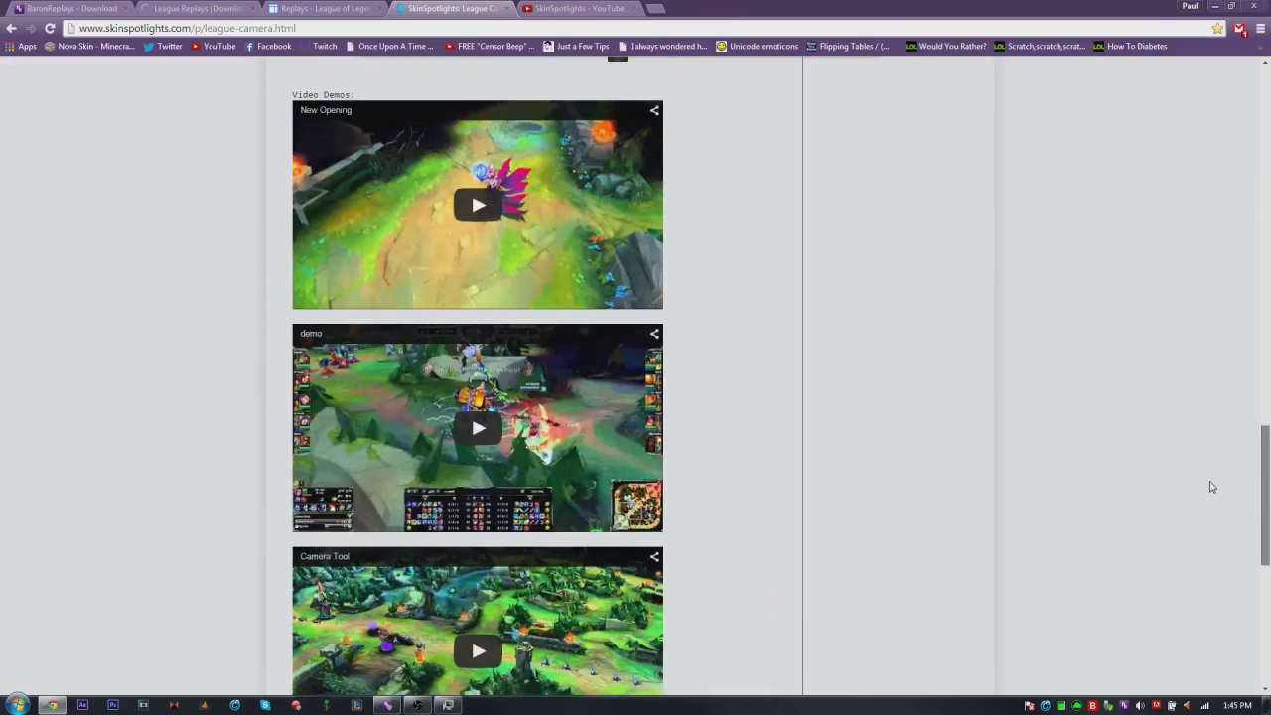
pyautogui.scroll(-5, 1203, 596)
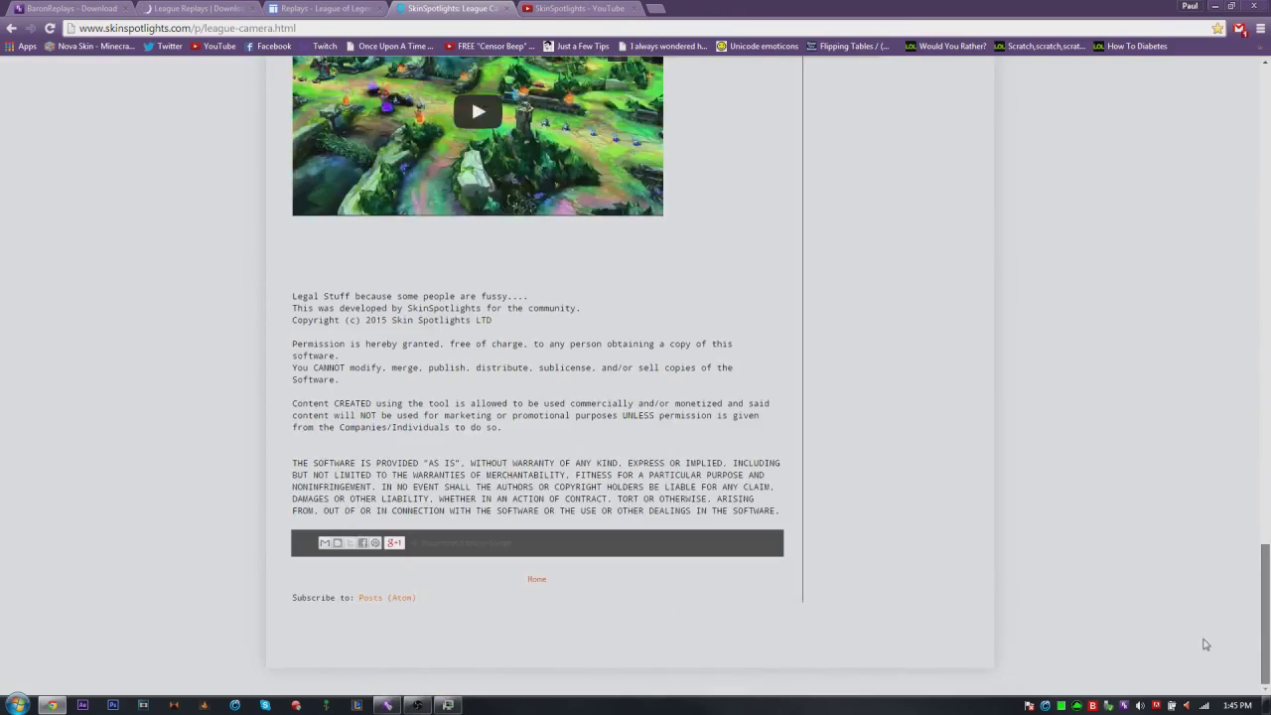
pyautogui.scroll(7, 1199, 625)
pyautogui.scroll(10, 1166, 329)
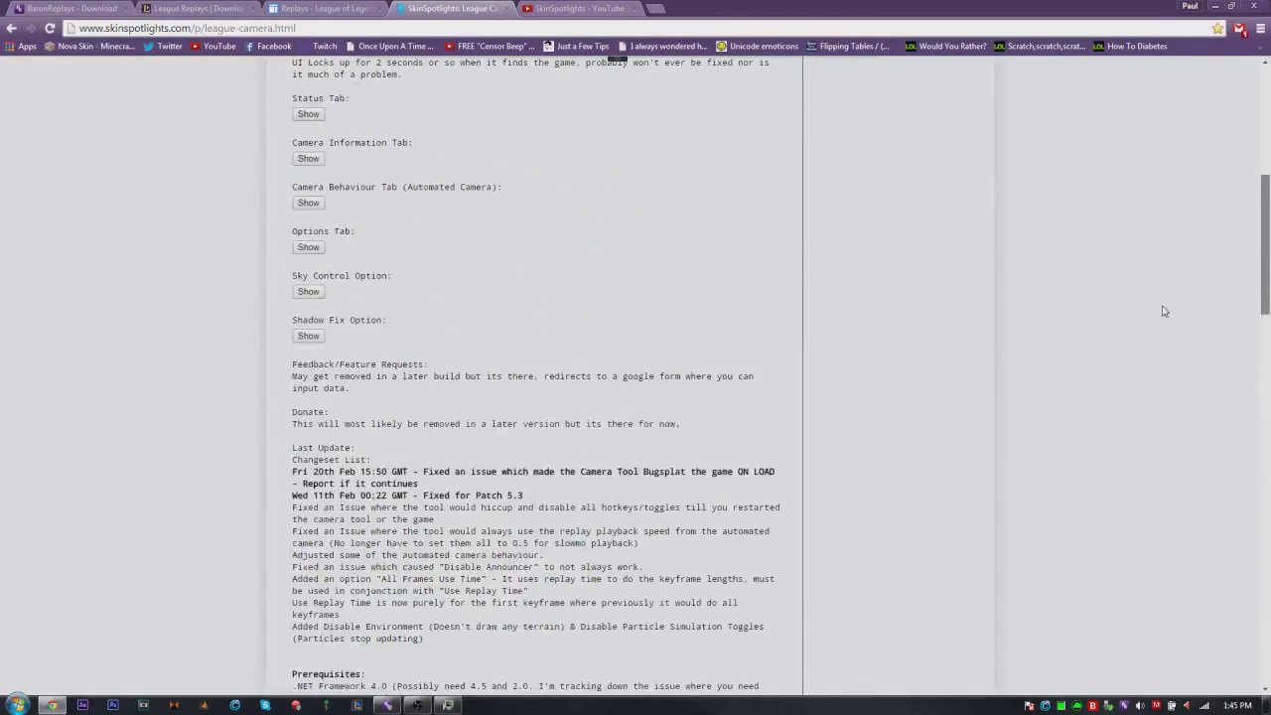
pyautogui.scroll(-4, 1159, 361)
pyautogui.scroll(3, 1186, 367)
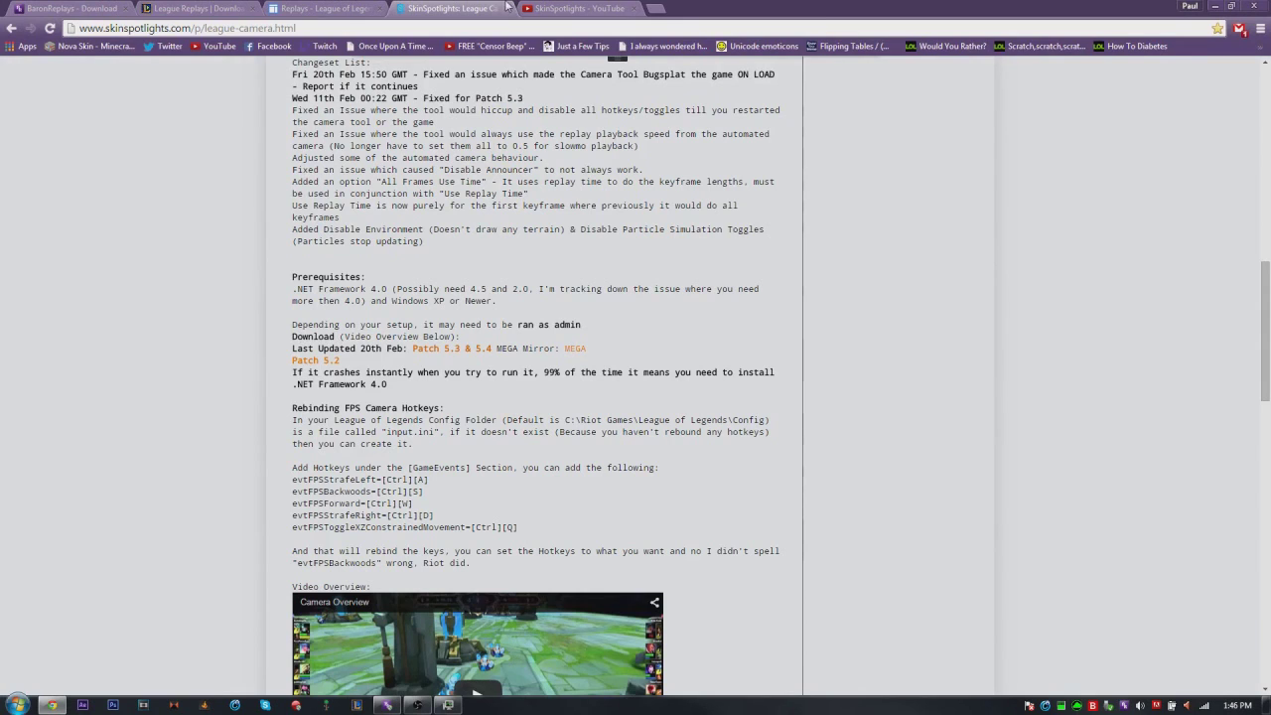
pyautogui.click(539, 8)
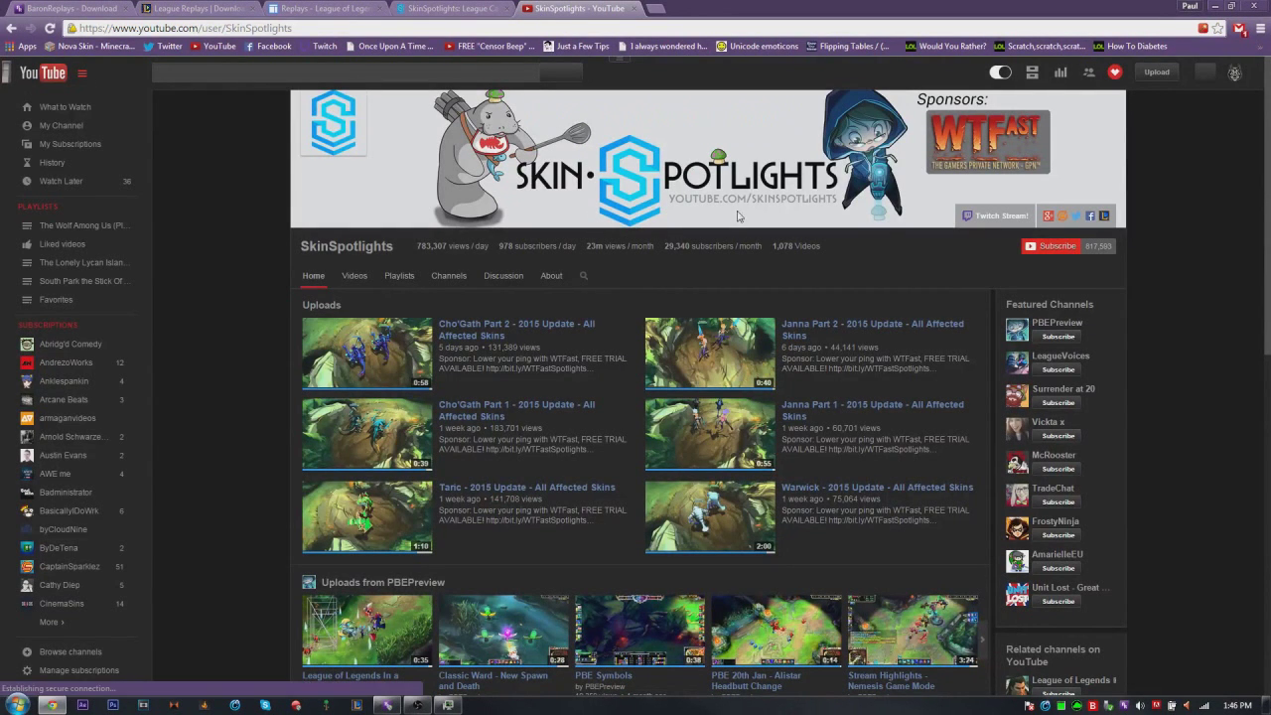
# - Go back to the League Camera changeset notes, then dismiss the browser with Alt+F4 to reveal the desktop
pyautogui.hotkey('ctrl', 'shift', 'Tab')
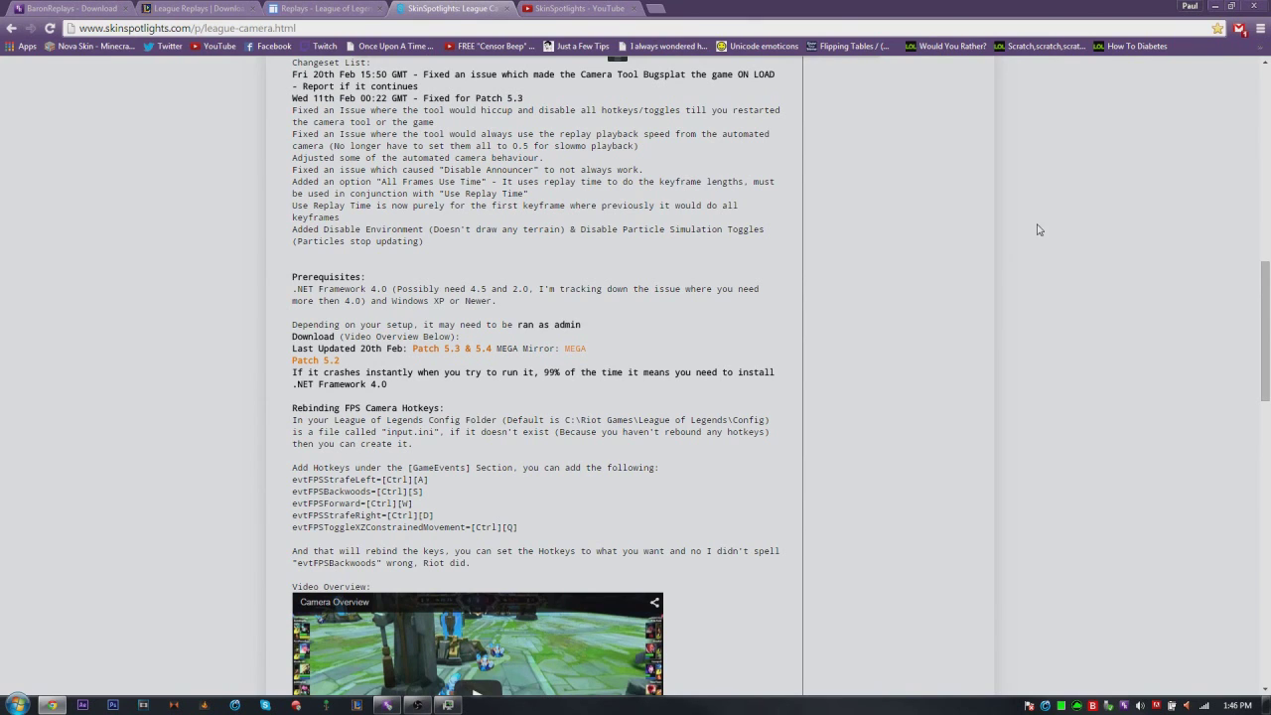
pyautogui.hotkey('alt', 'F4')
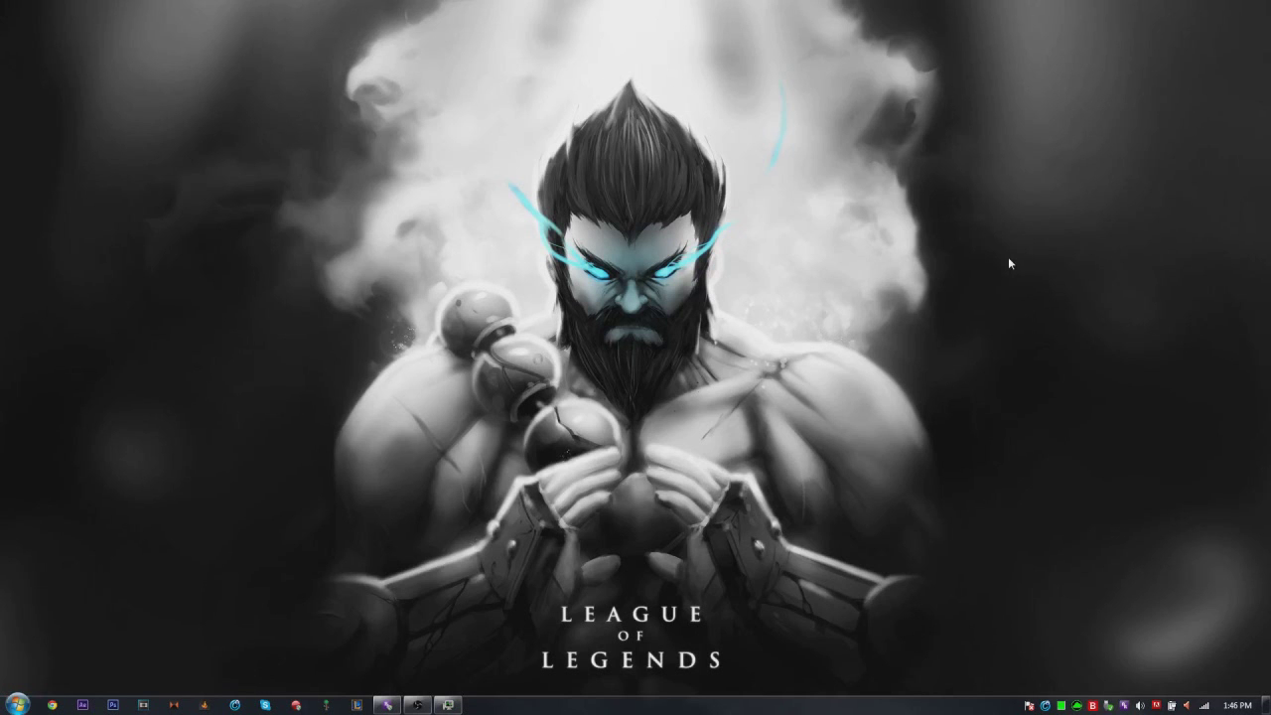
pyautogui.click(386, 706)
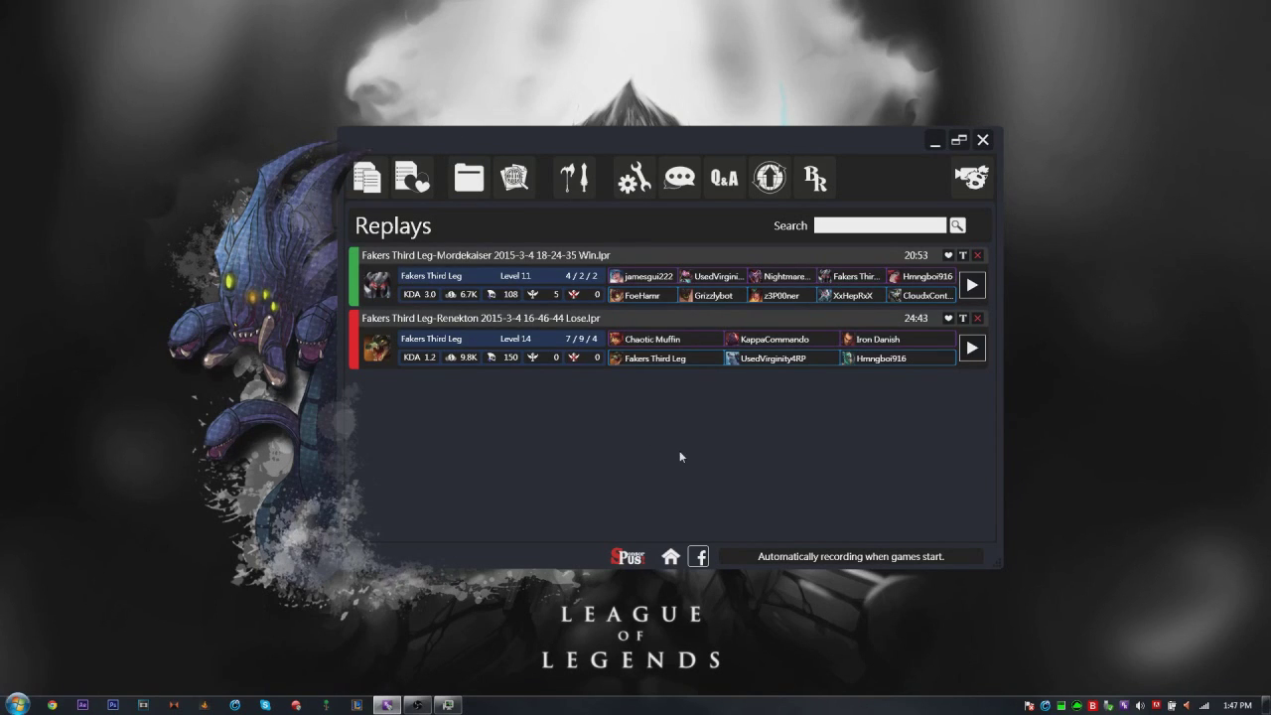
pyautogui.click(640, 183)
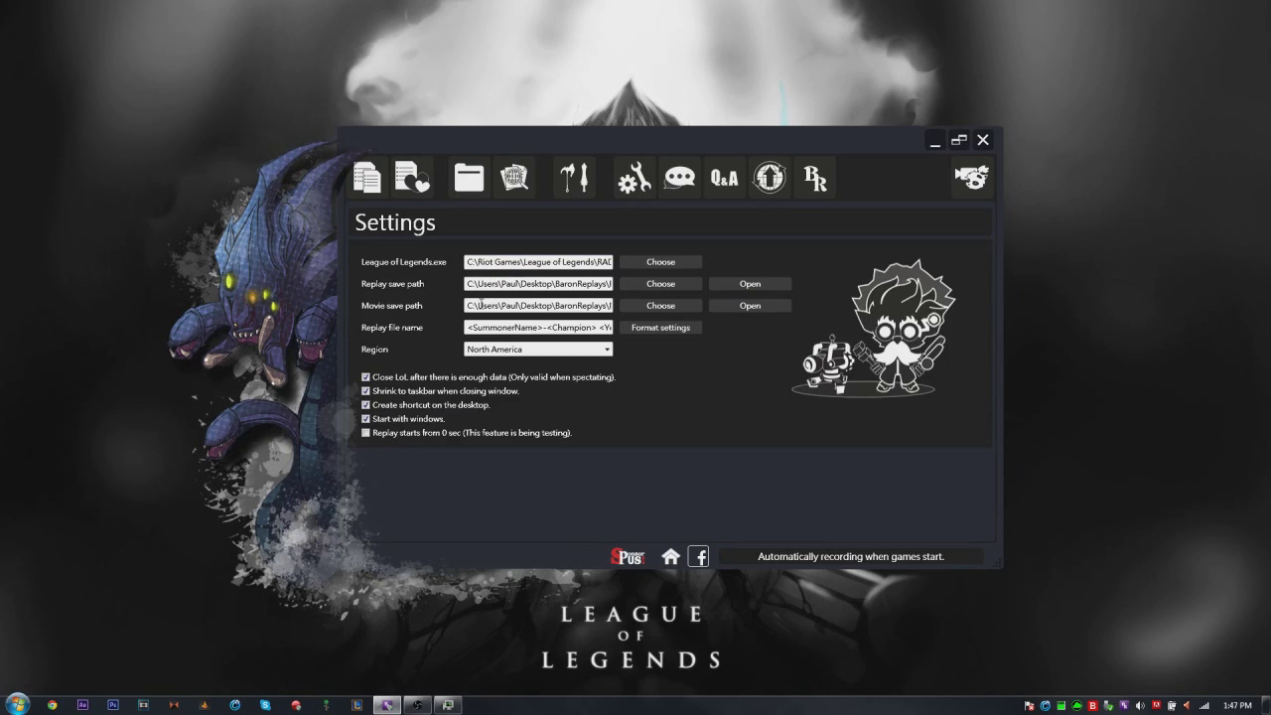
pyautogui.click(982, 176)
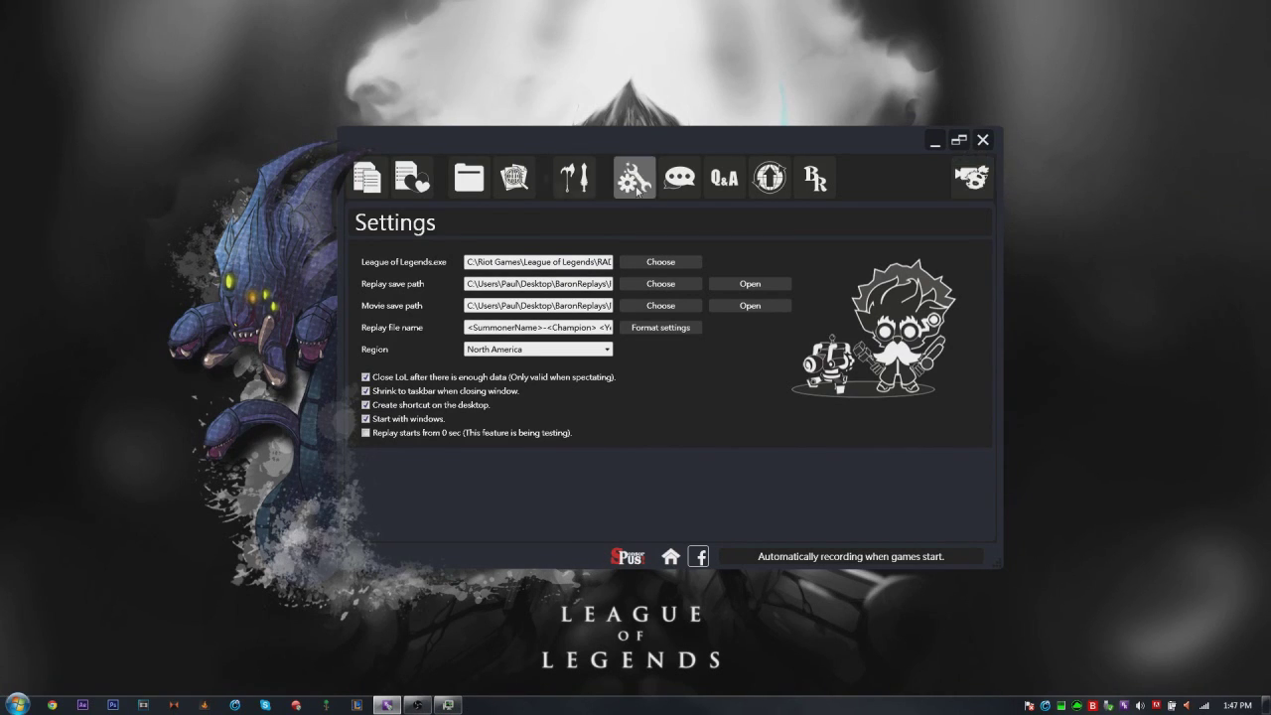
pyautogui.click(366, 177)
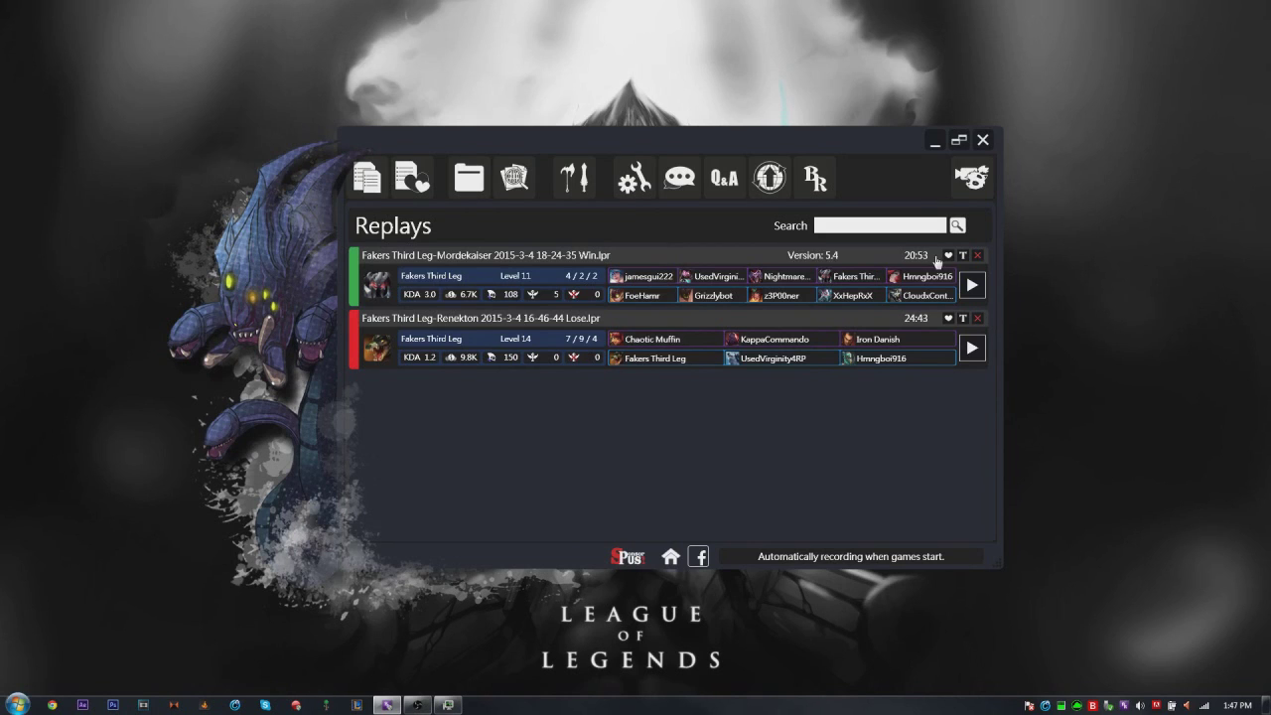
pyautogui.click(943, 143)
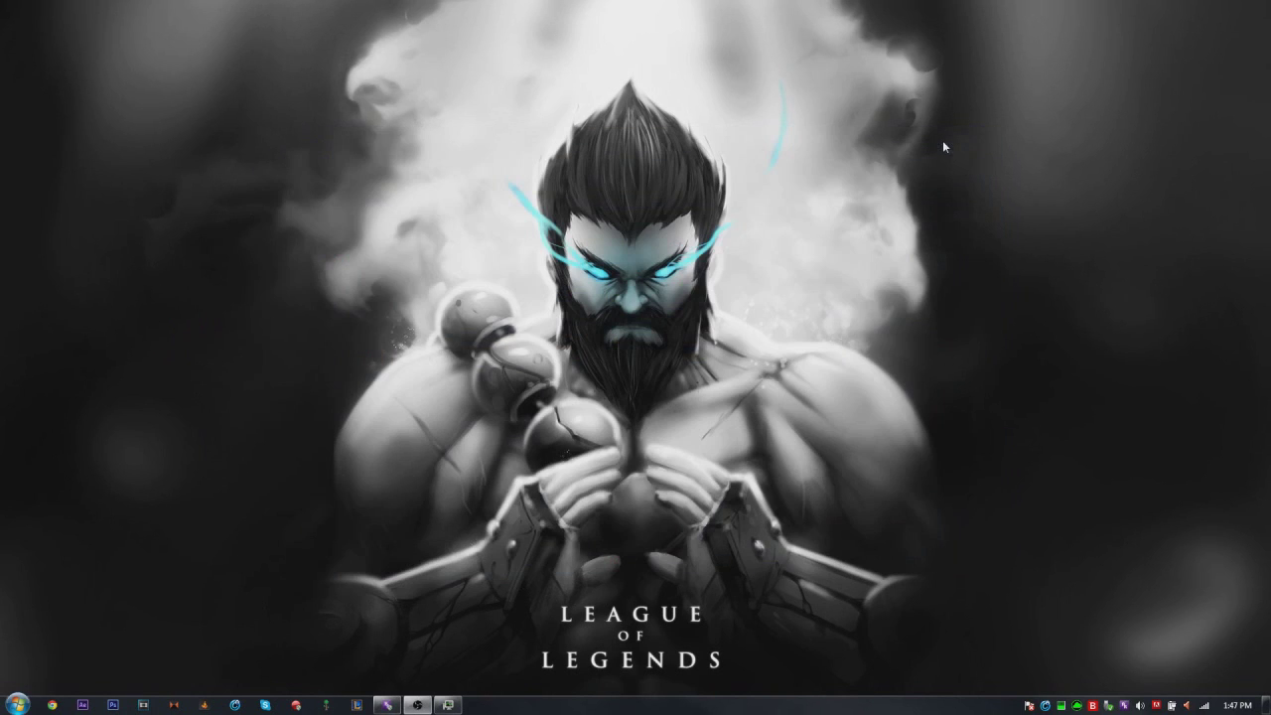
# - Launch League Camera past the unverified-program warning, close it while features are locked, and relaunch it
pyautogui.doubleClick(537, 316)
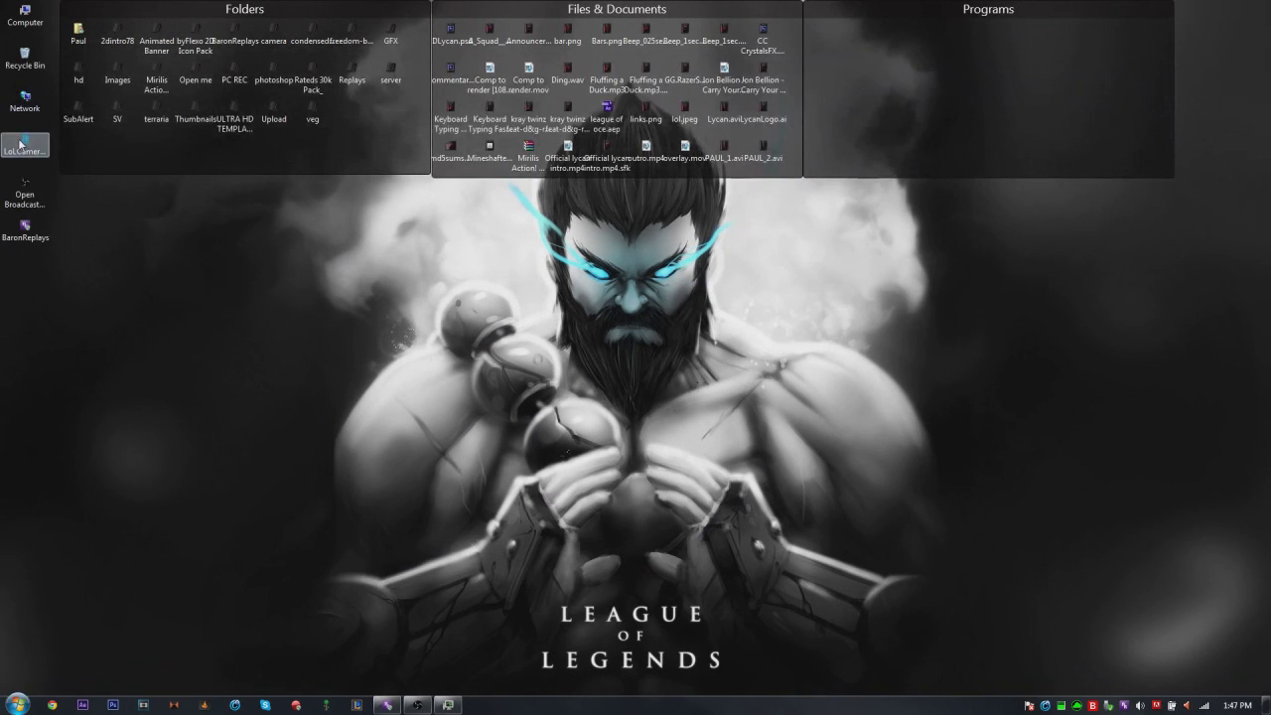
pyautogui.doubleClick(22, 141)
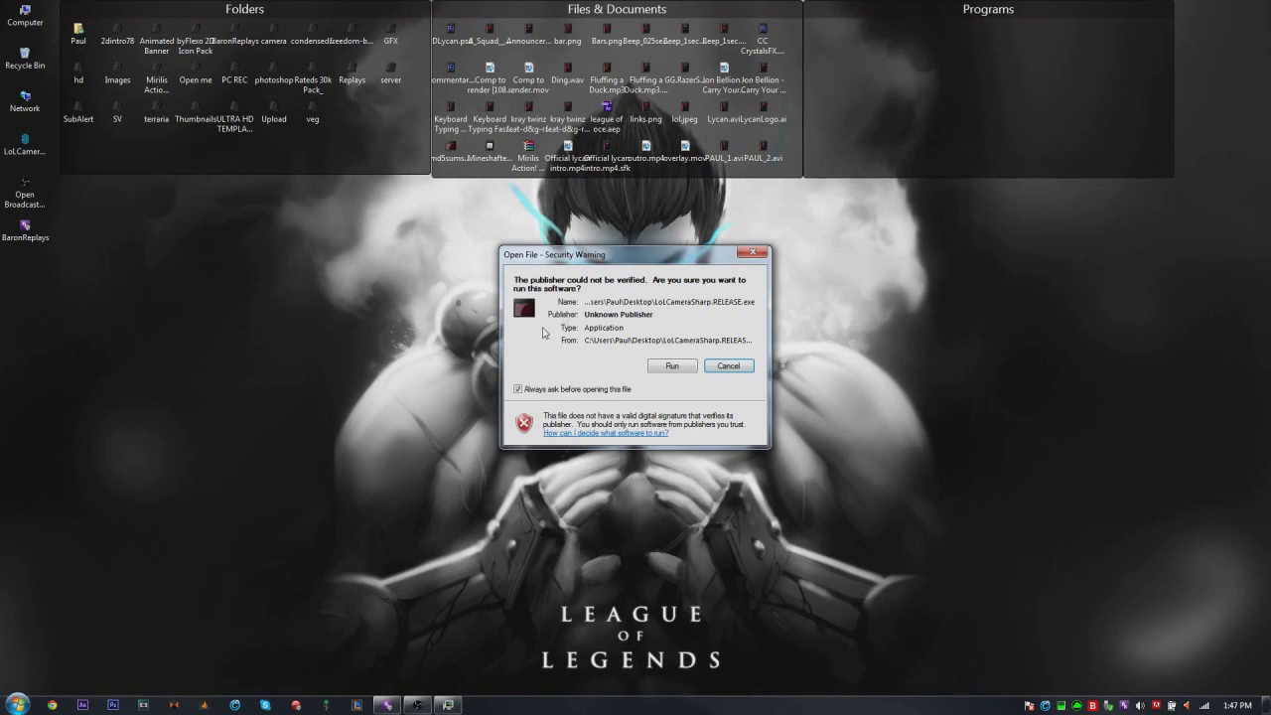
pyautogui.click(667, 374)
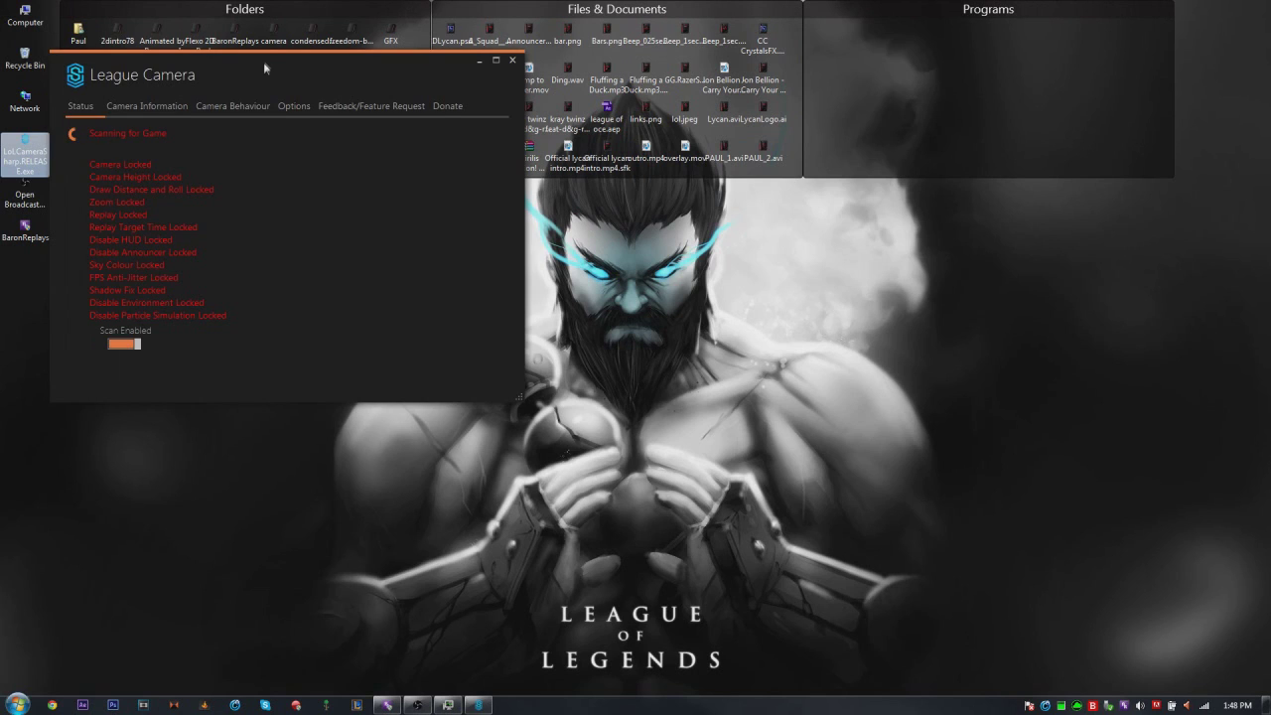
pyautogui.moveTo(266, 64); pyautogui.dragTo(227, 133)
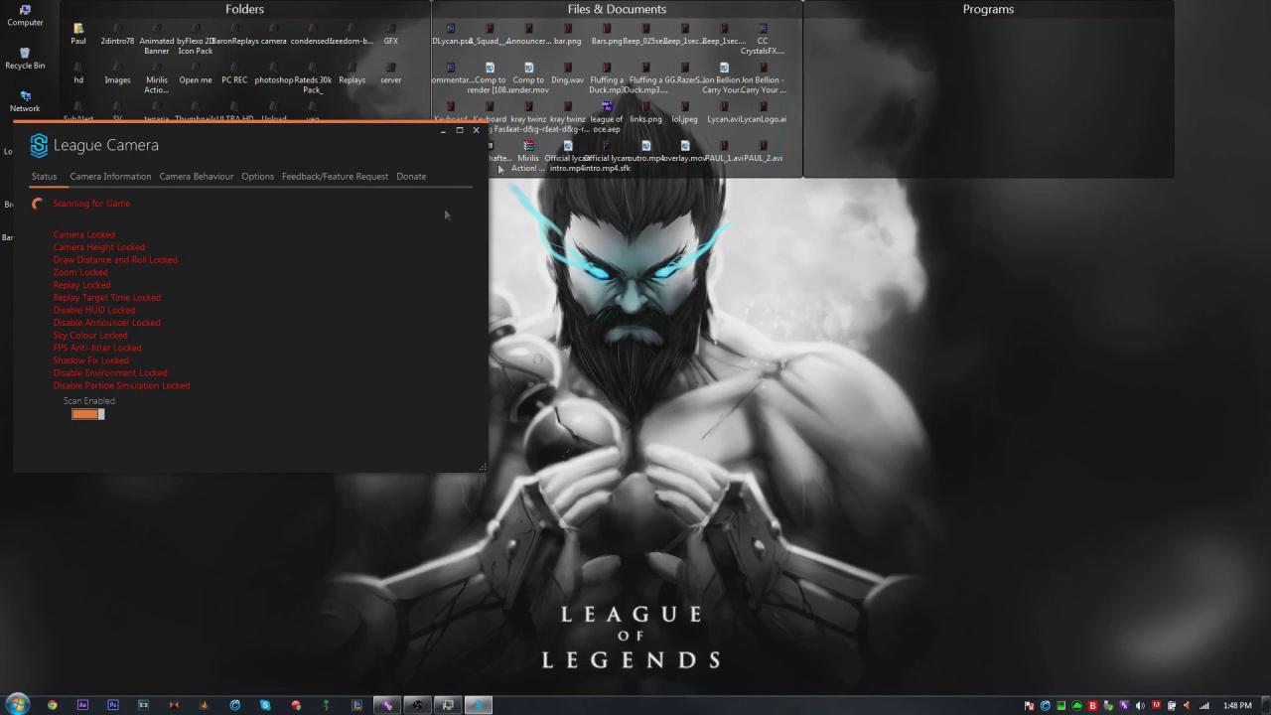
pyautogui.click(475, 131)
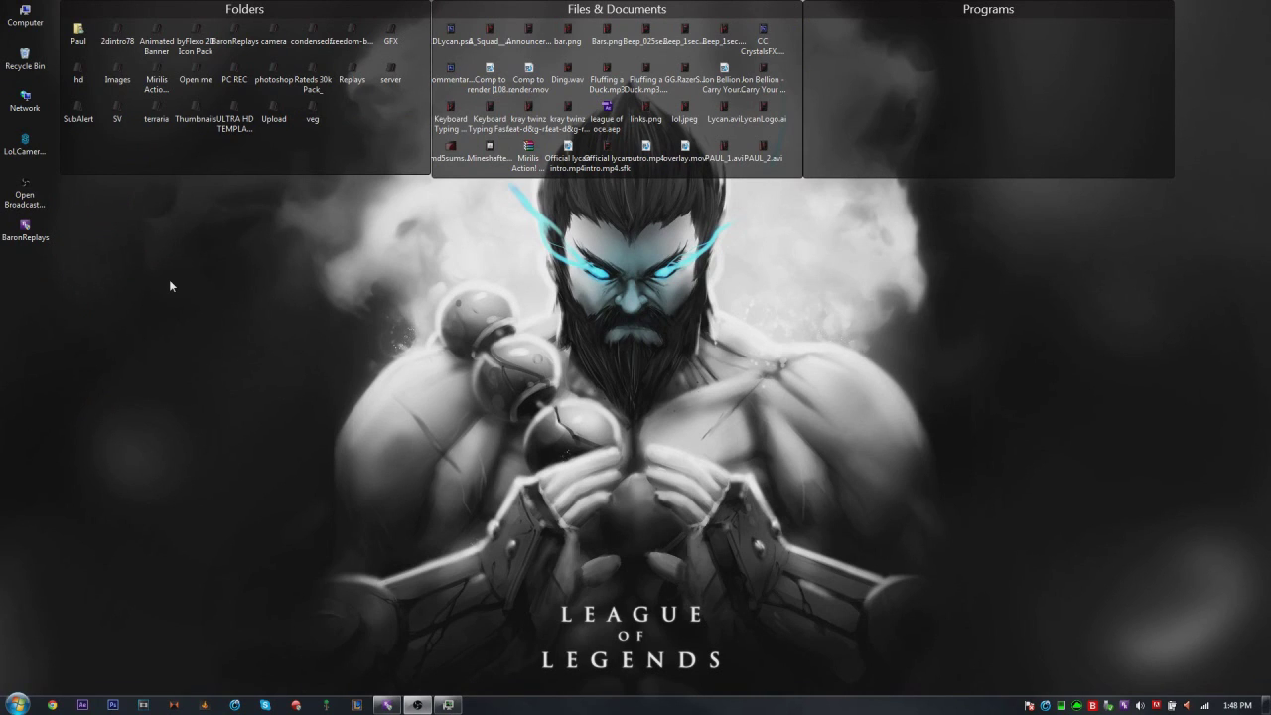
pyautogui.doubleClick(29, 156)
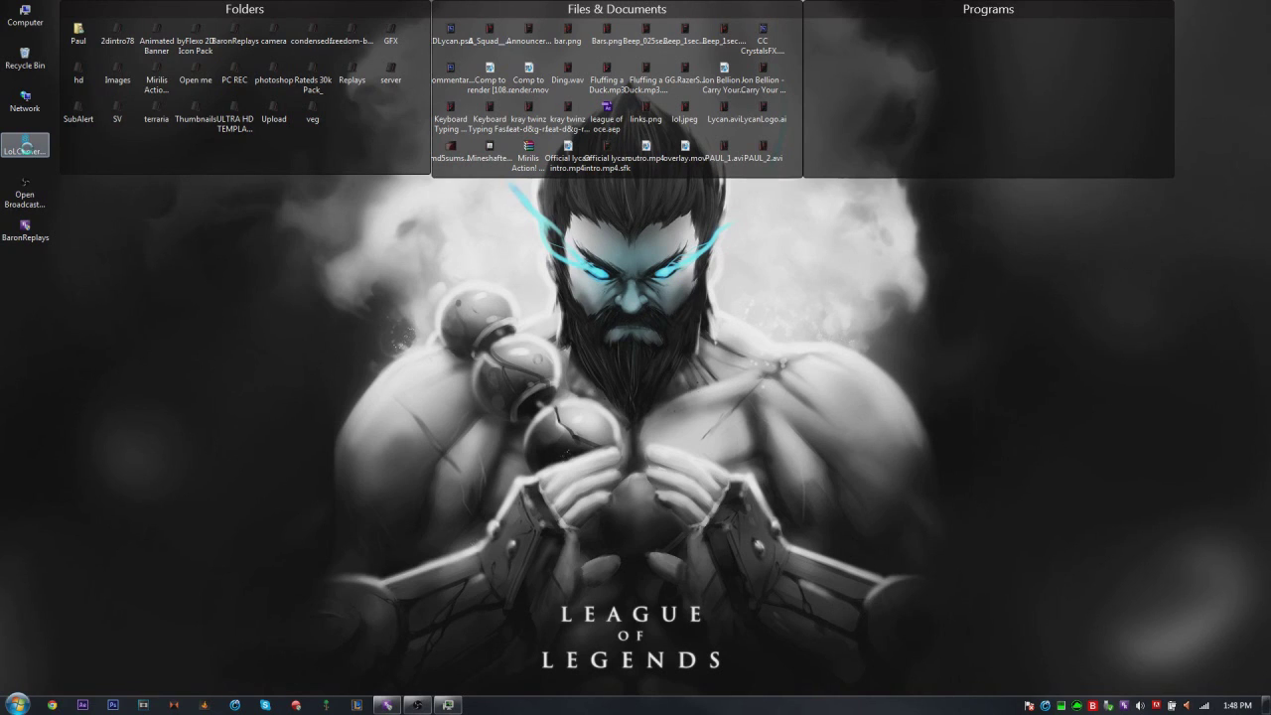
# - Dismiss League Camera's launch menu and bring back BaronReplays showing the Mordekaiser and Renekton replays
pyautogui.rightClick(29, 152)
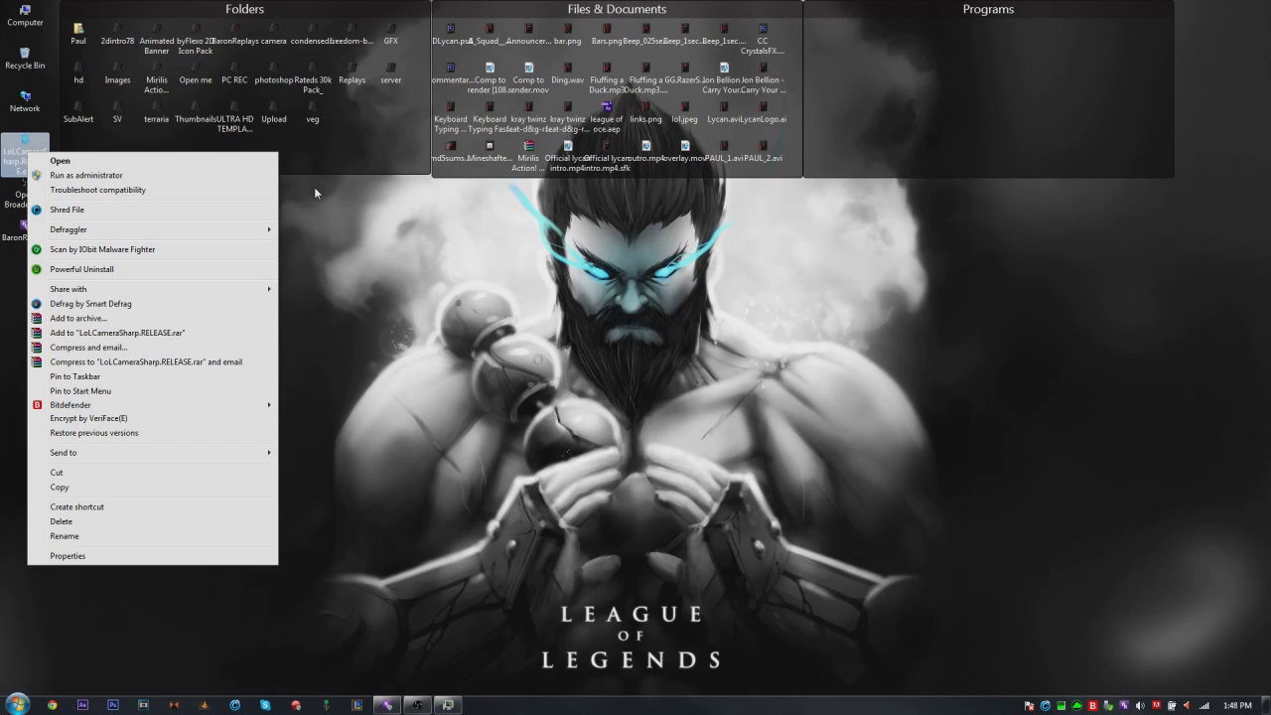
pyautogui.click(484, 289)
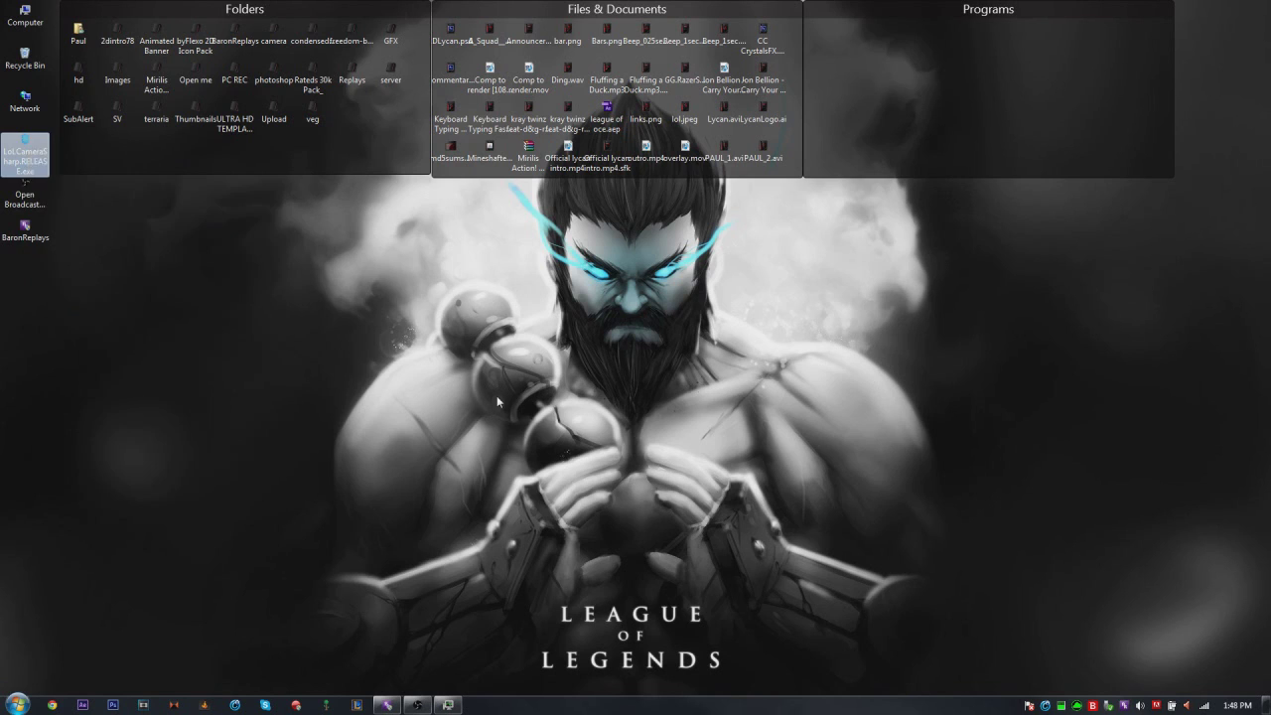
pyautogui.click(387, 705)
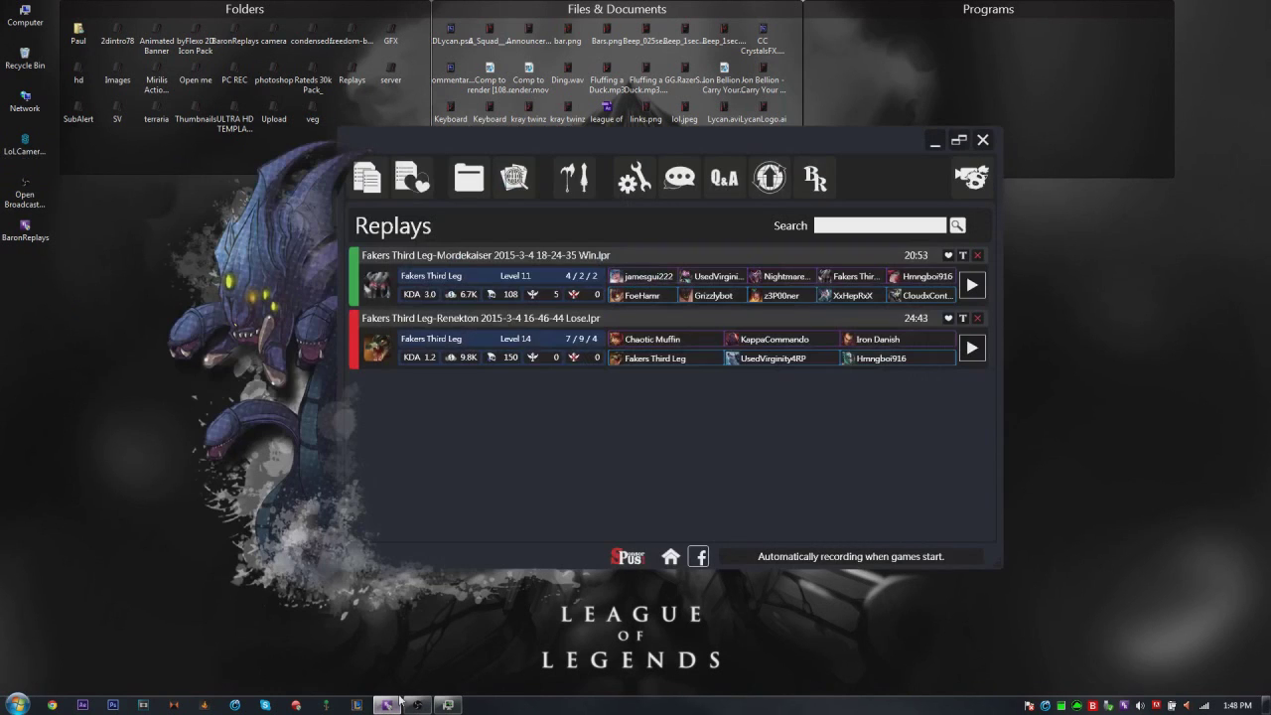
# - Play the Mordekaiser win replay in the League client, then bring BaronReplays back in front
pyautogui.click(971, 284)
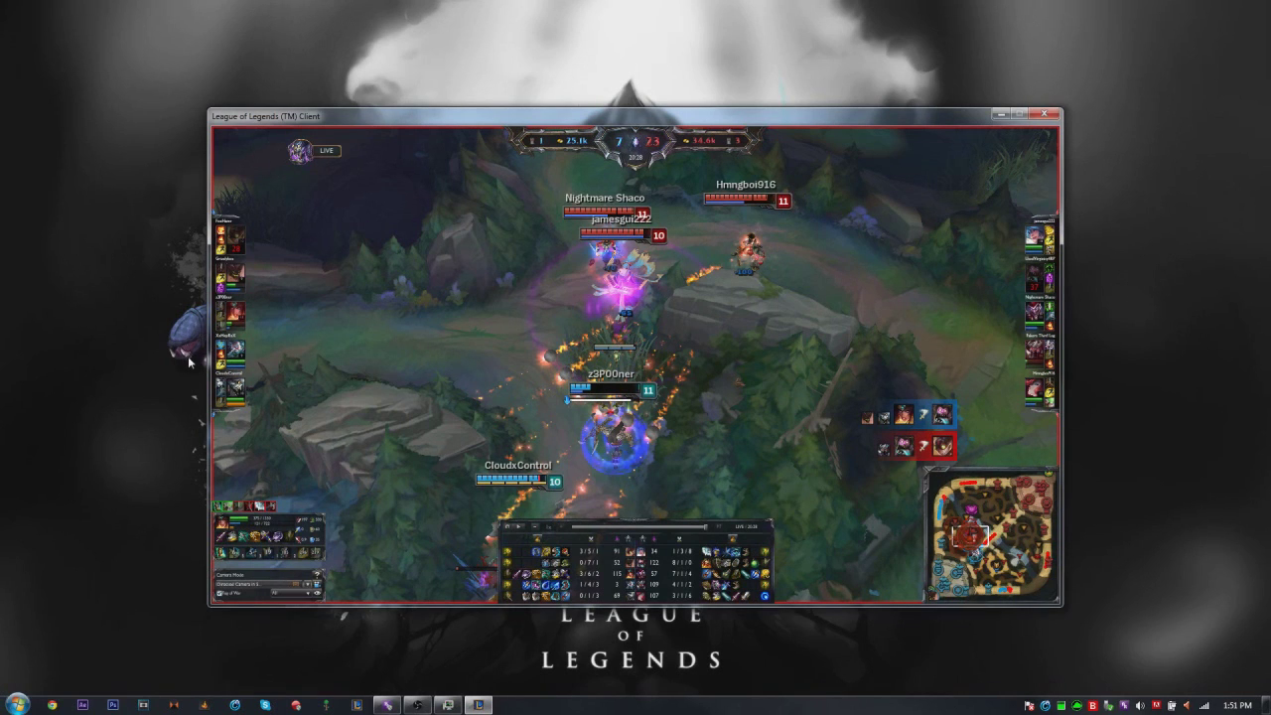
pyautogui.doubleClick(167, 244)
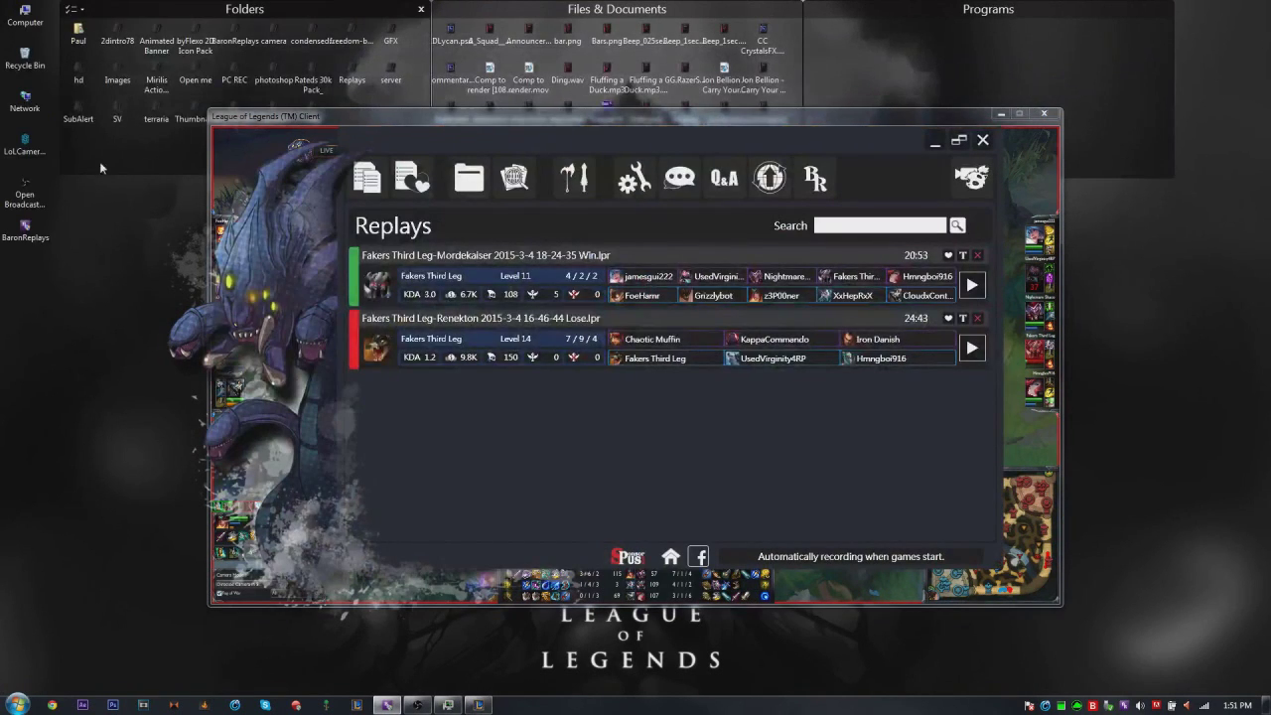
# - Launch League Camera past the security warning and minimize BaronReplays to reveal the replay
pyautogui.click(30, 149)
pyautogui.doubleClick(30, 149)
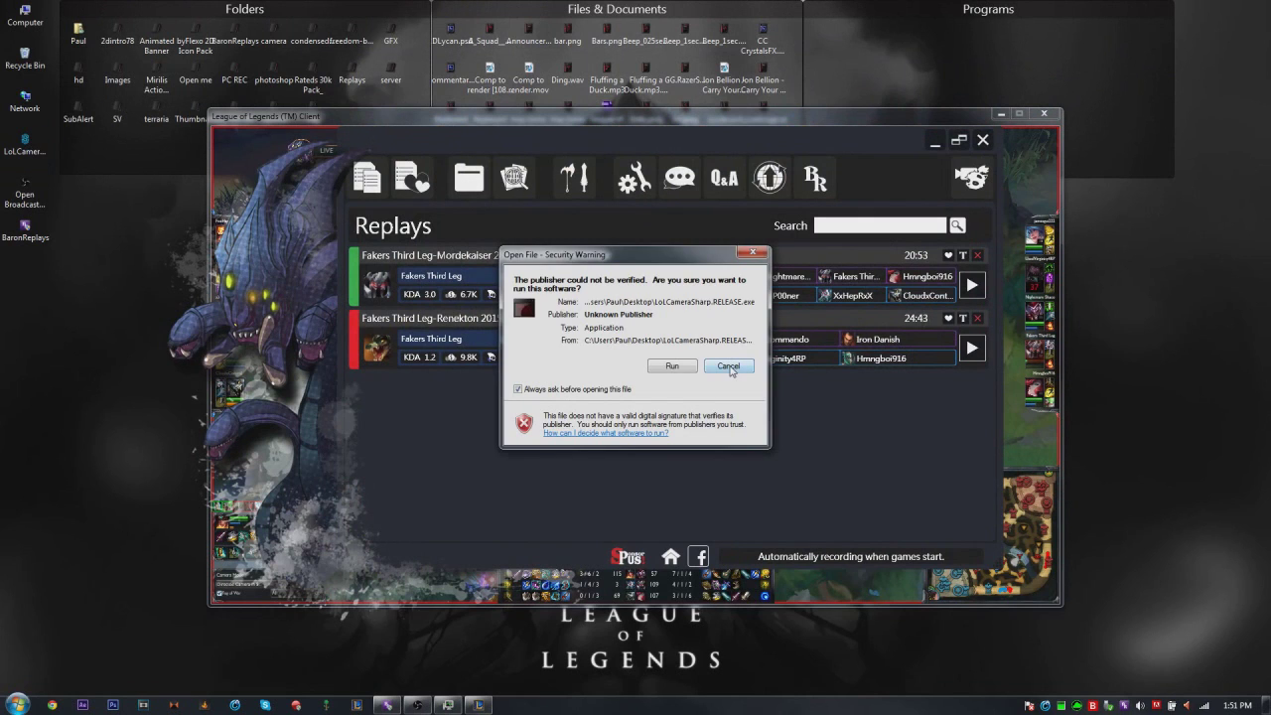
pyautogui.click(729, 367)
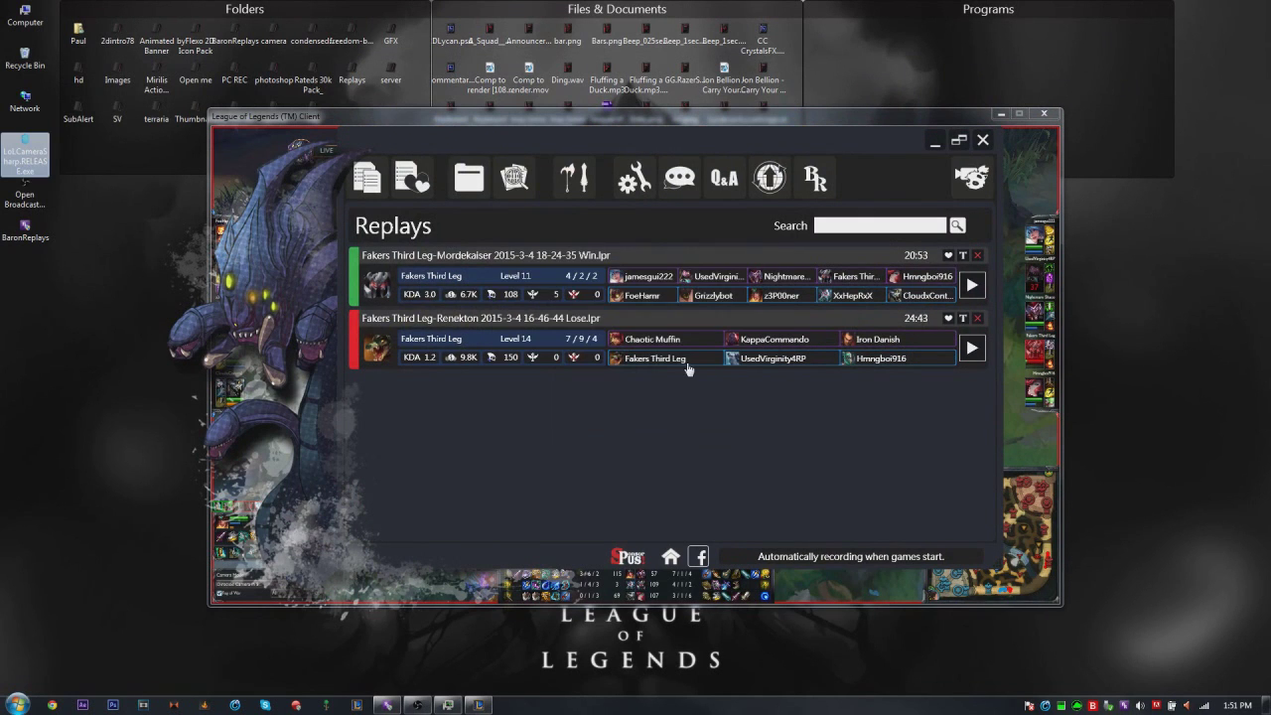
pyautogui.click(936, 145)
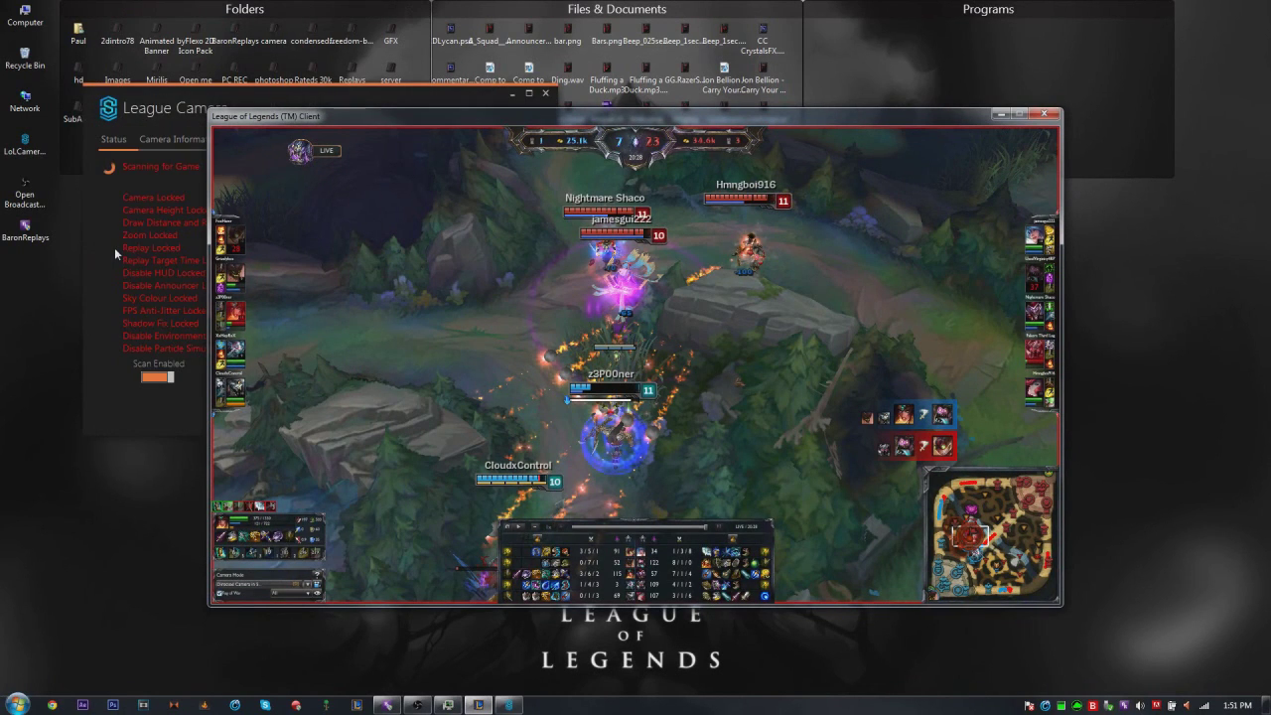
# - Acknowledge League Camera's run-as-Admin access-denied error and close the program
pyautogui.click(184, 106)
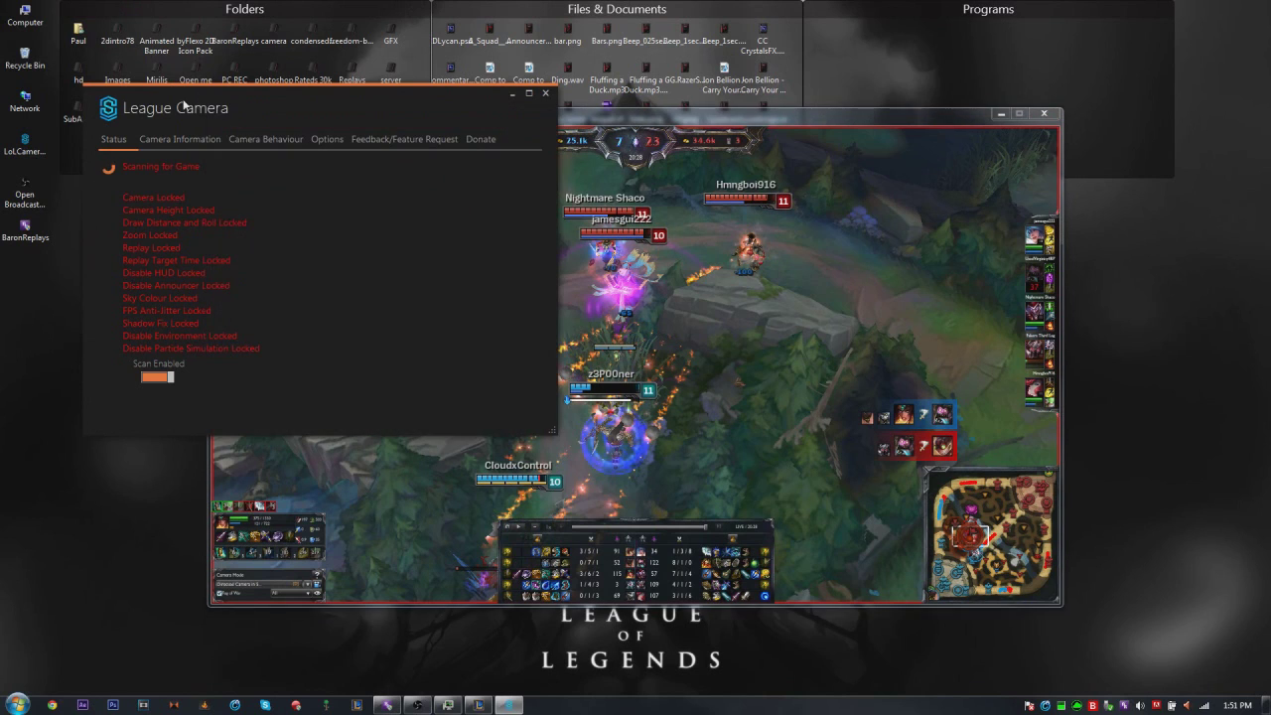
pyautogui.moveTo(294, 99); pyautogui.dragTo(289, 132)
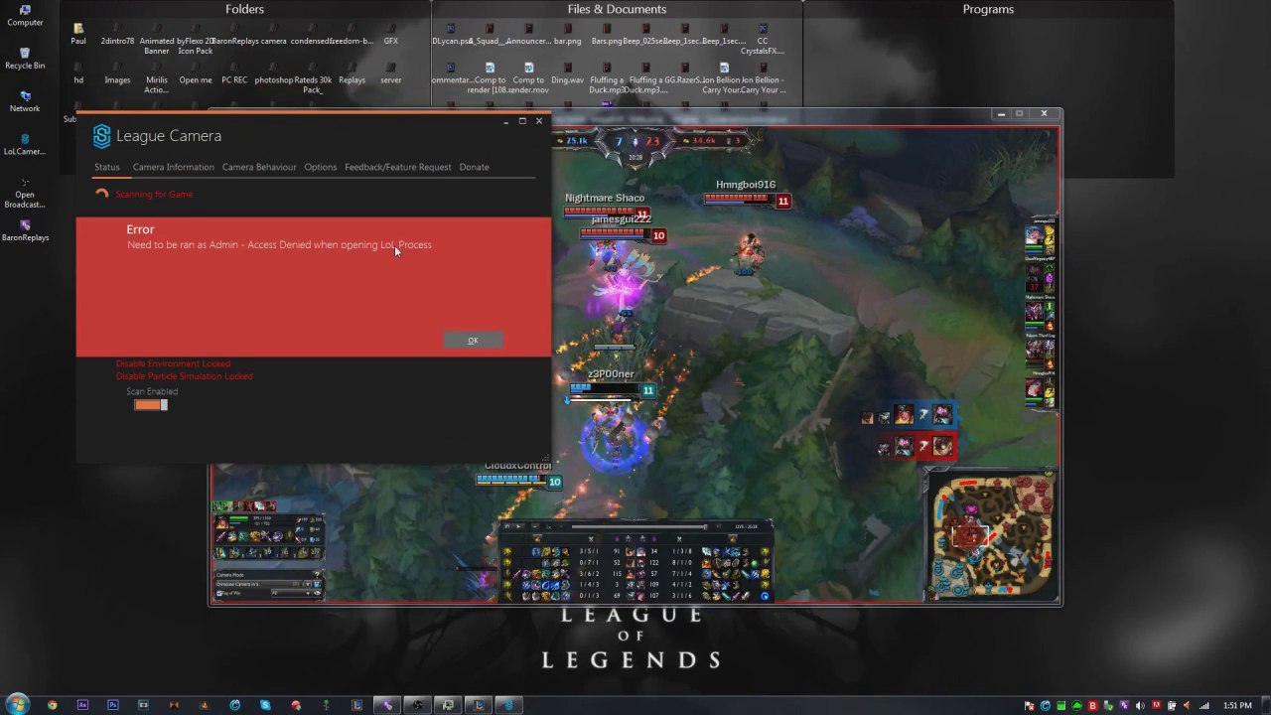
pyautogui.click(487, 347)
pyautogui.click(483, 341)
pyautogui.click(538, 121)
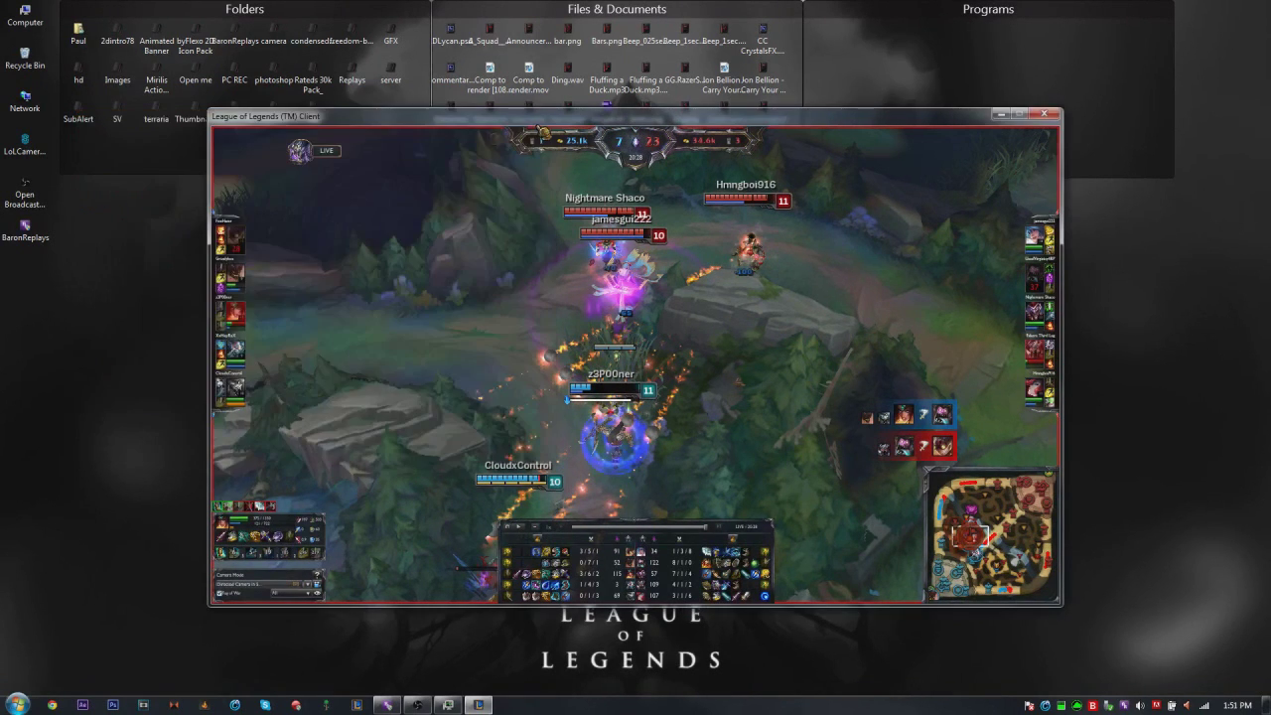
pyautogui.rightClick(22, 155)
# - Relaunch League Camera as administrator so every feature is unlocked, and show its hotkey settings
pyautogui.click(81, 178)
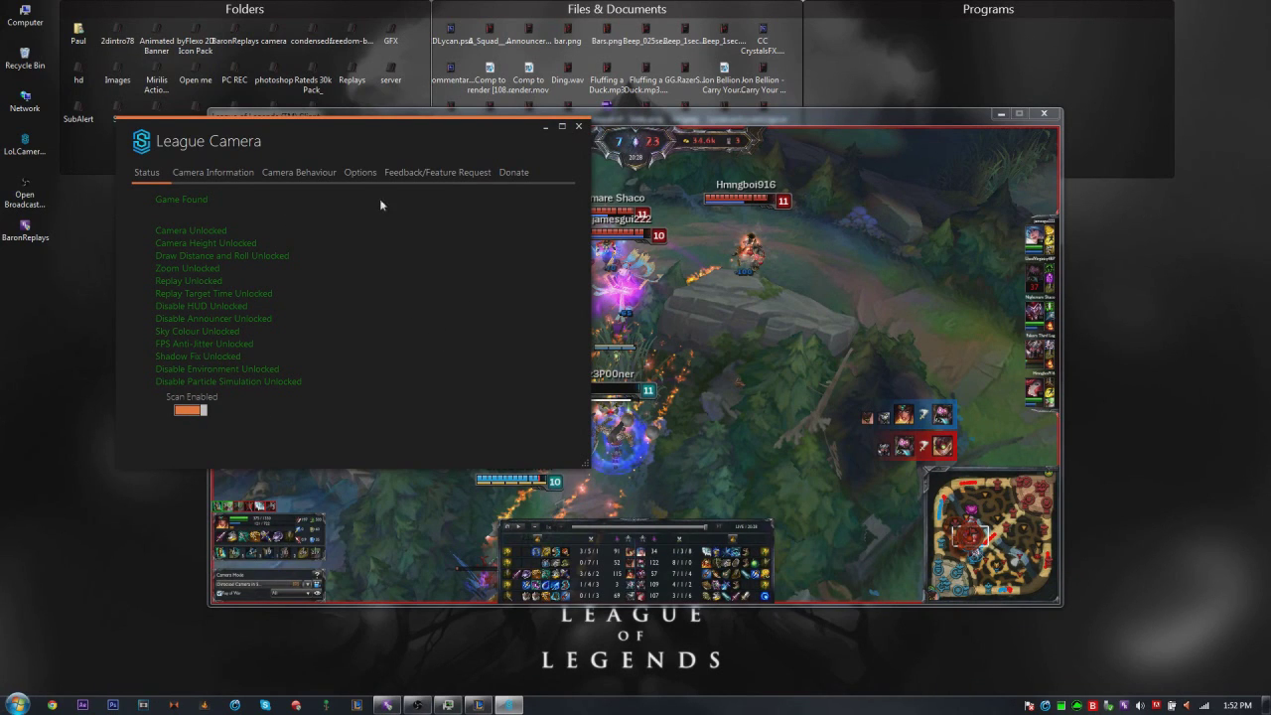
pyautogui.moveTo(365, 148); pyautogui.dragTo(318, 149)
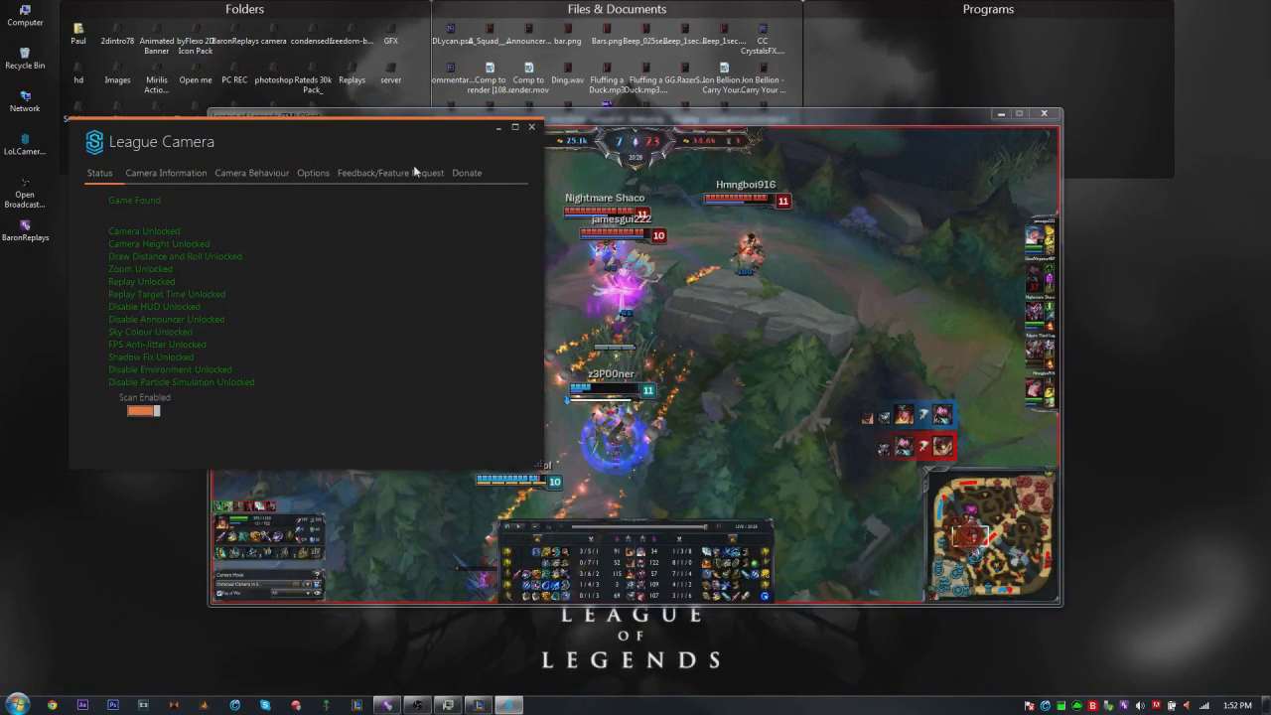
pyautogui.click(305, 171)
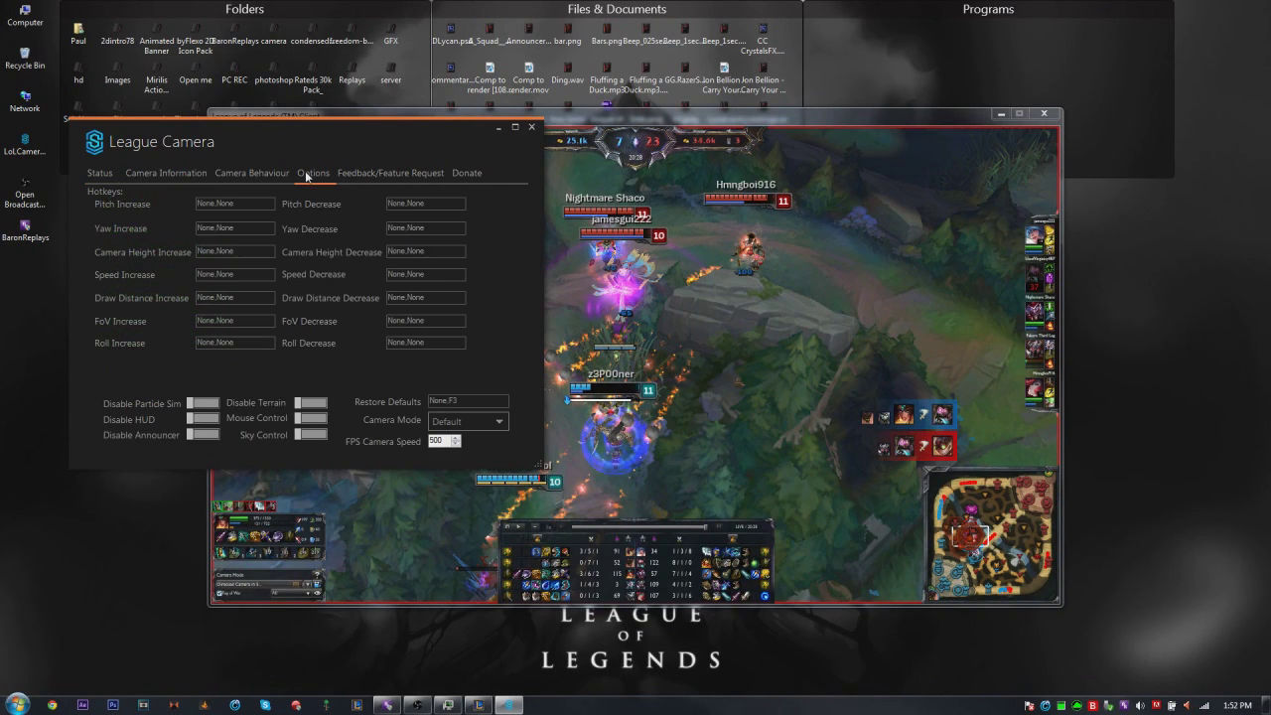
# - Switch League Camera's Camera Mode to FPS and give the game window focus
pyautogui.click(491, 424)
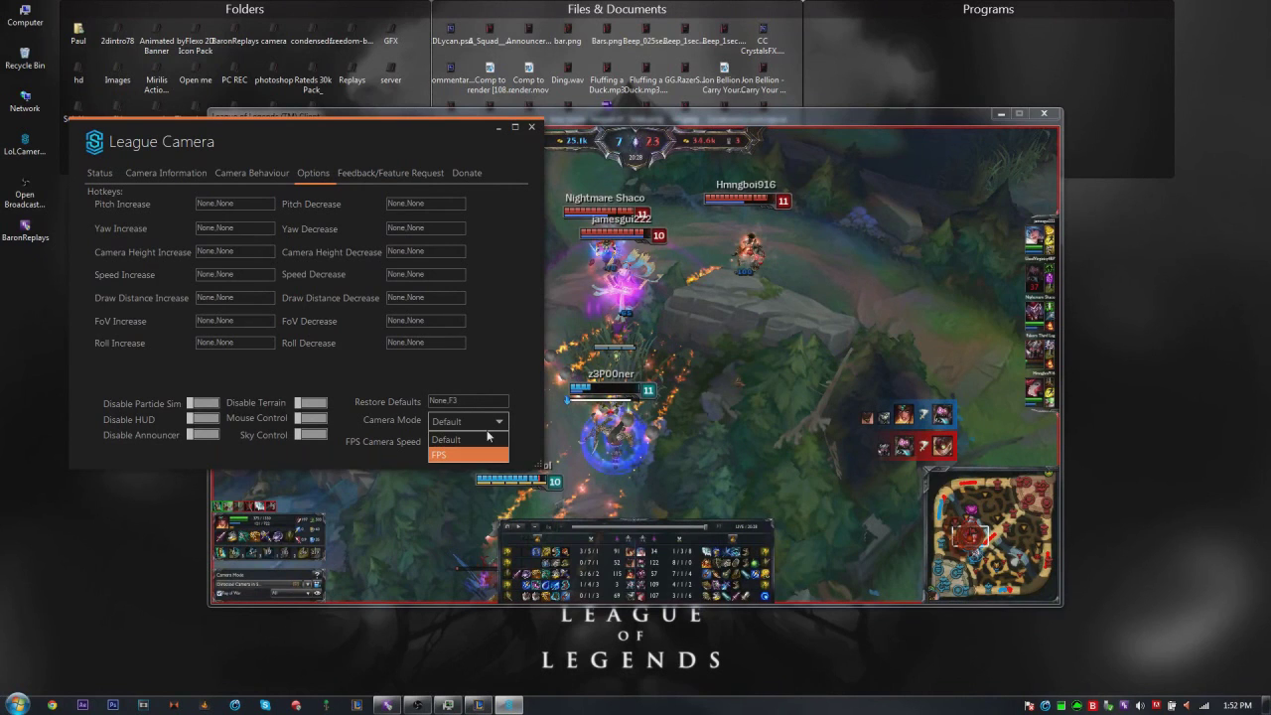
pyautogui.click(477, 454)
pyautogui.click(752, 373)
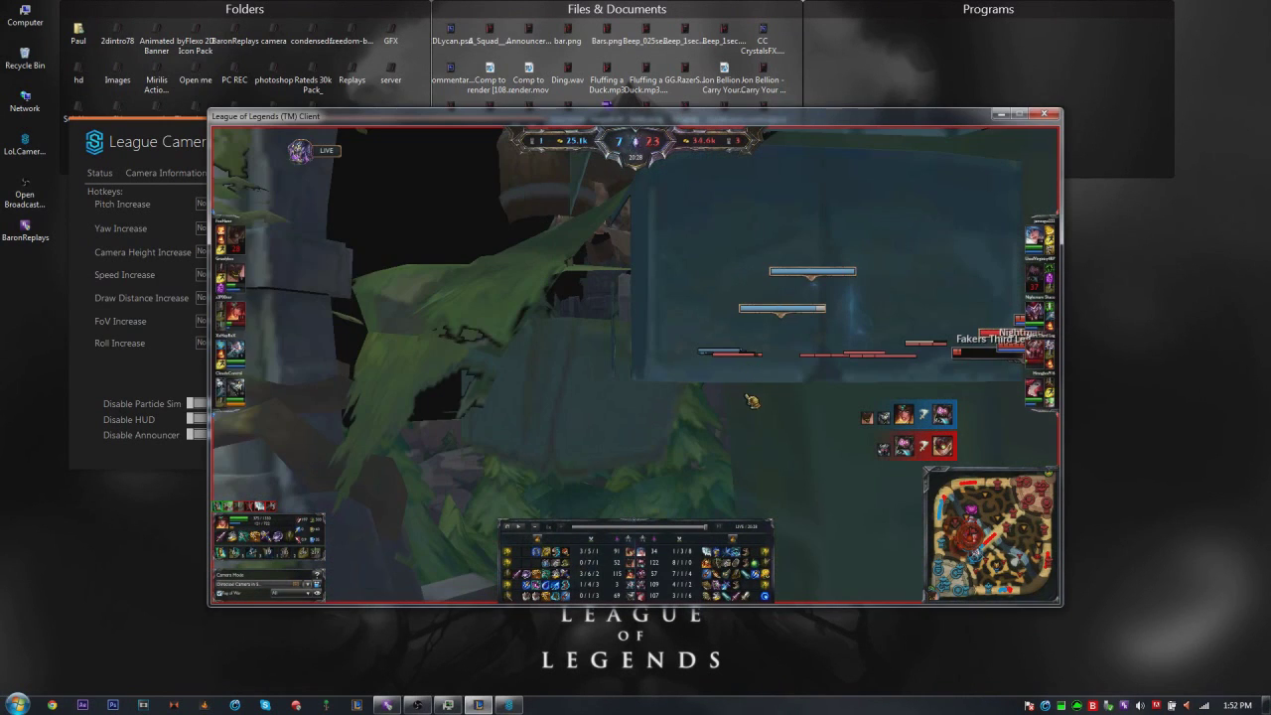
# - Fly the camera low along the wall, past it and up close to Grizzlybot
pyautogui.press('w')
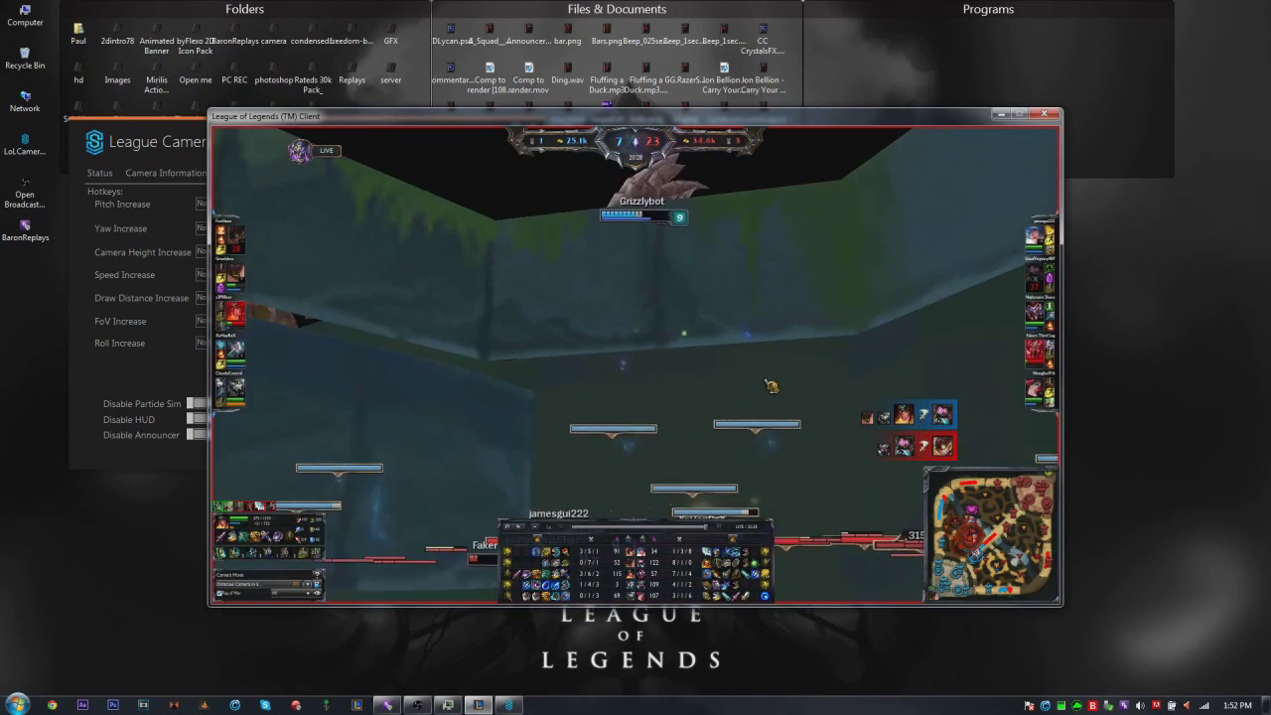
pyautogui.press('w')
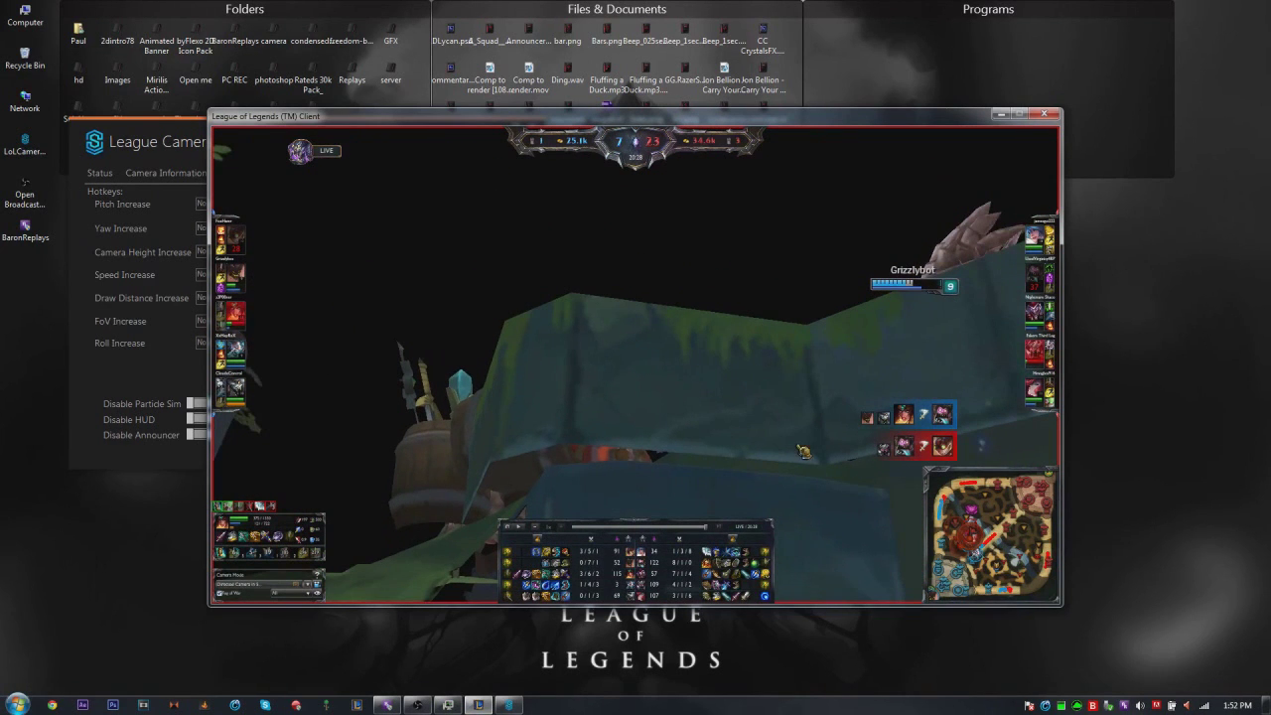
pyautogui.press('w')
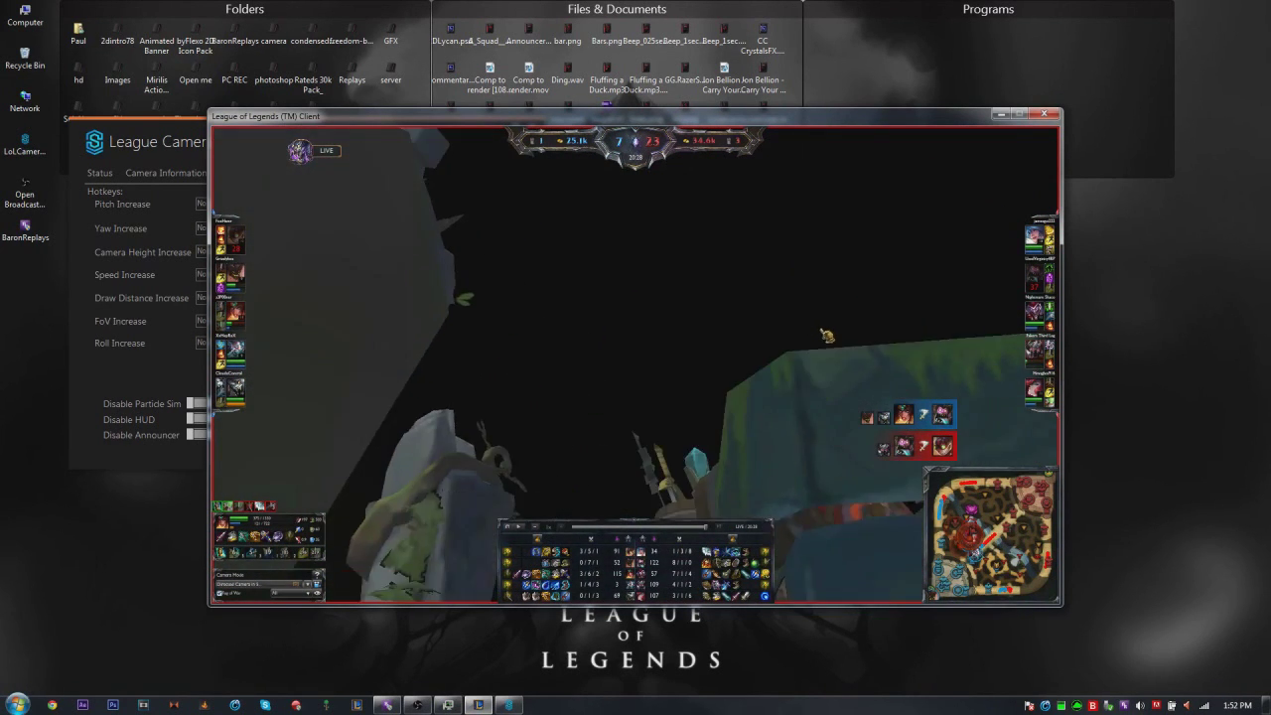
pyautogui.press('w')
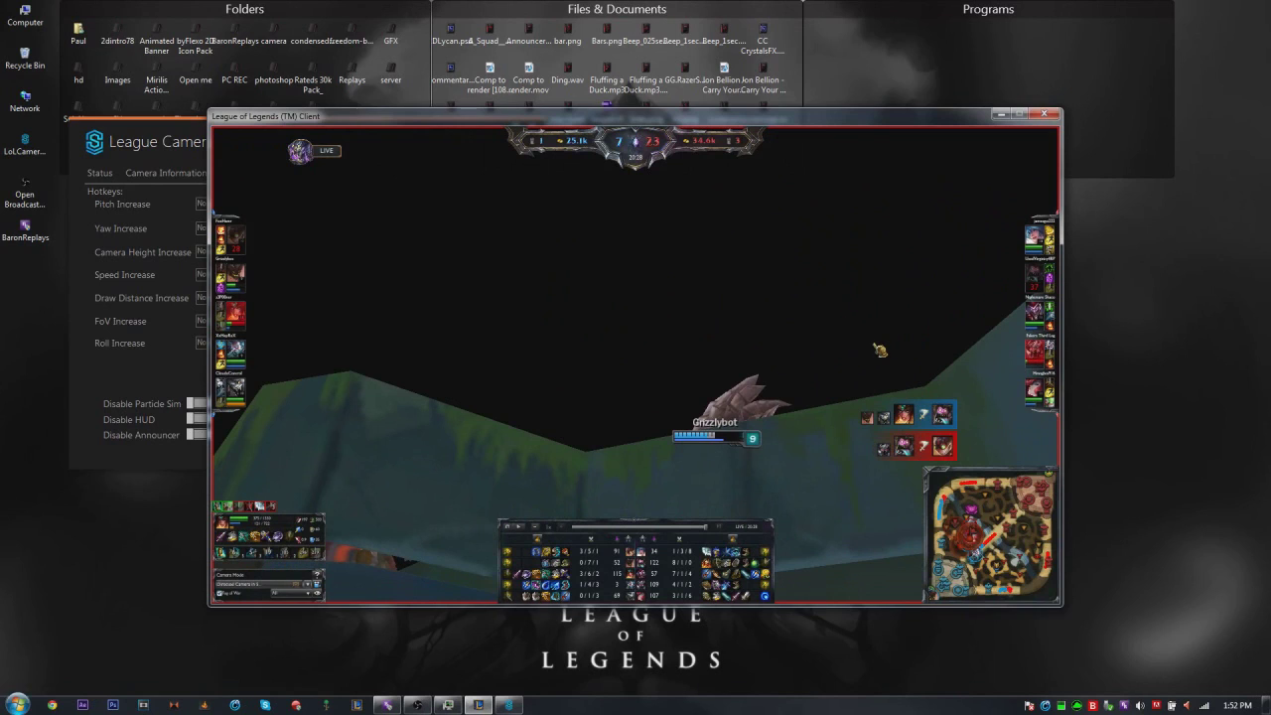